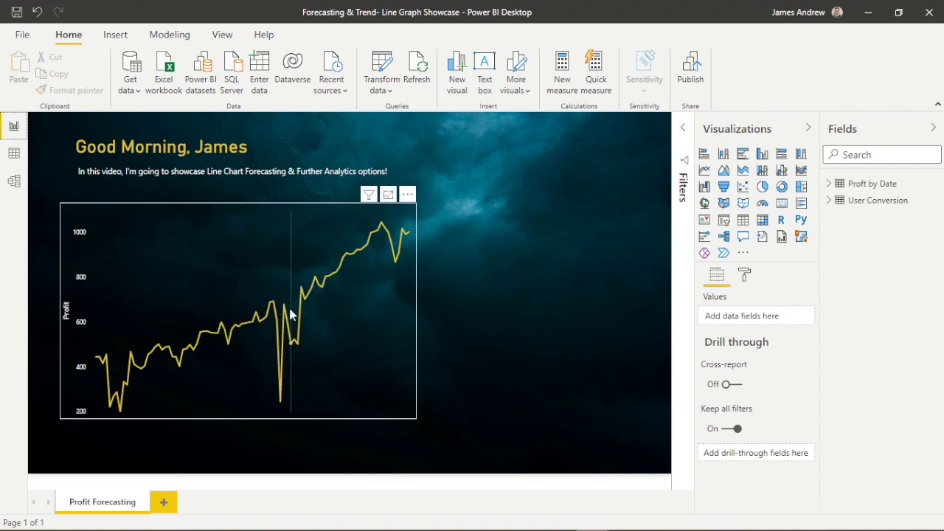
Step: Select the Profit line chart and bring up its format settings
{"action": "left_click", "coordinate": [744, 274]}
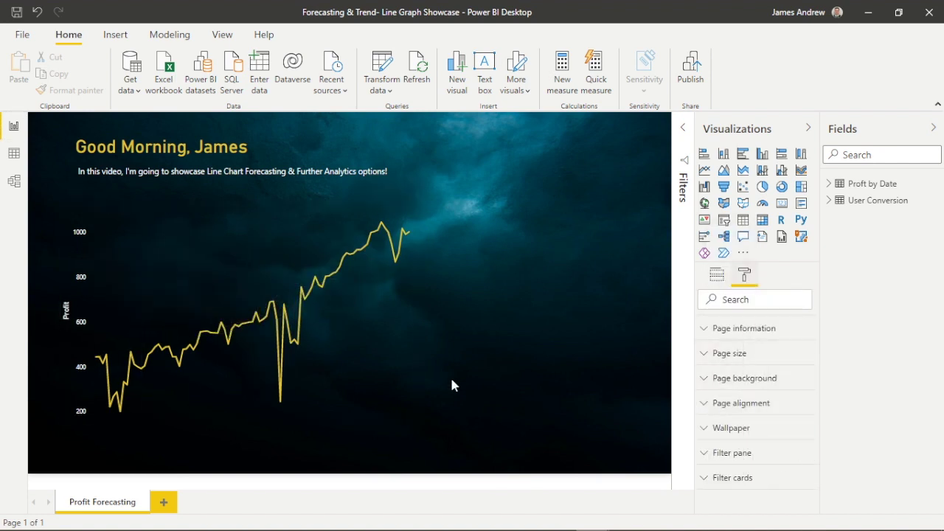
{"action": "left_click", "coordinate": [411, 369]}
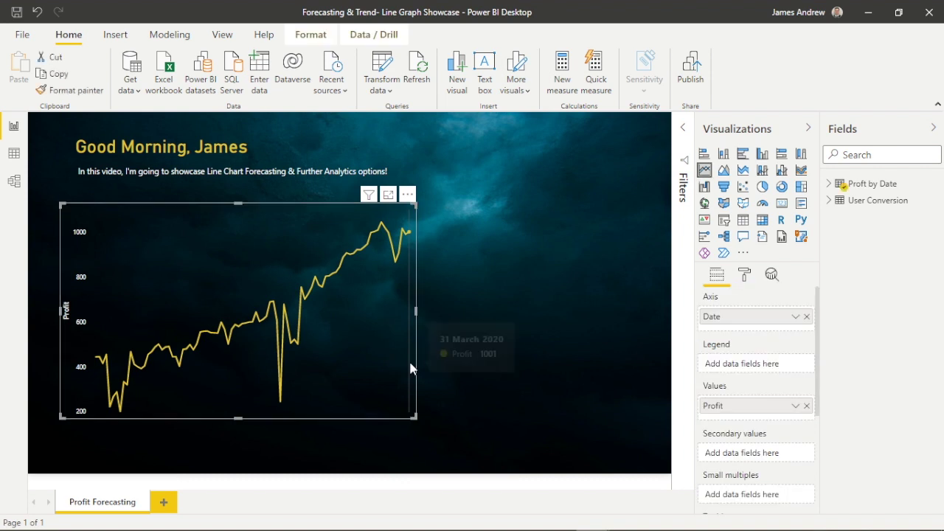
{"action": "left_click", "coordinate": [745, 274]}
{"action": "scroll", "coordinate": [708, 369], "scroll_direction": "down", "scroll_amount": 4}
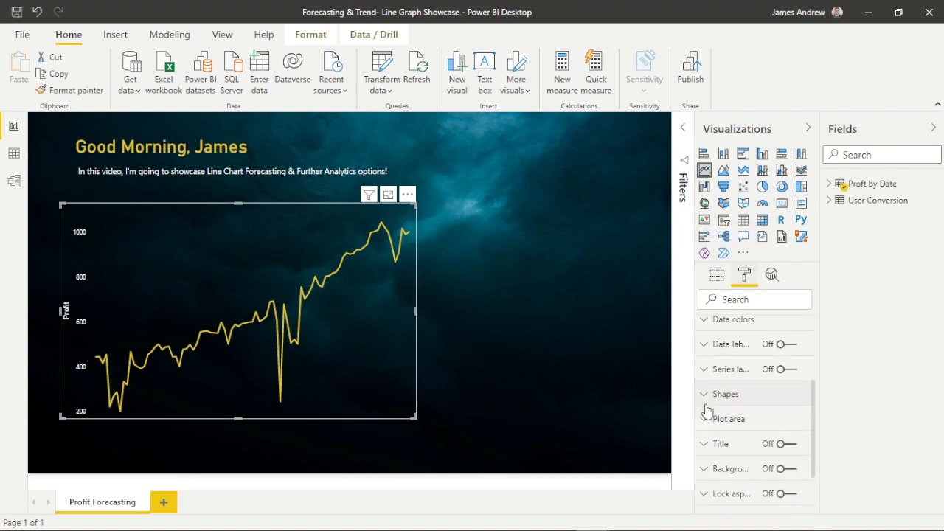
{"action": "scroll", "coordinate": [715, 443], "scroll_direction": "down", "scroll_amount": 3}
{"action": "scroll", "coordinate": [742, 428], "scroll_direction": "up", "scroll_amount": 7}
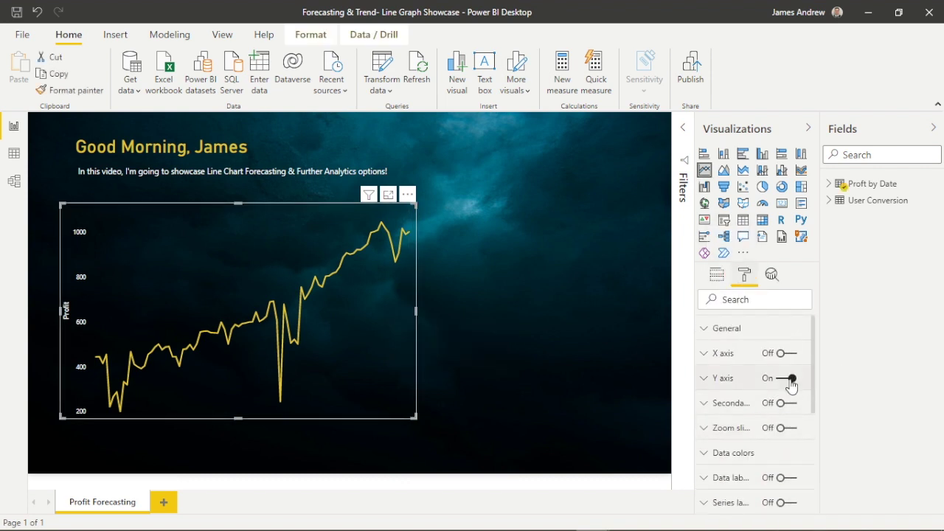
Step: Turn off the Y axis title, then hide the Y axis entirely
{"action": "left_click", "coordinate": [704, 377]}
{"action": "scroll", "coordinate": [765, 430], "scroll_direction": "down", "scroll_amount": 10}
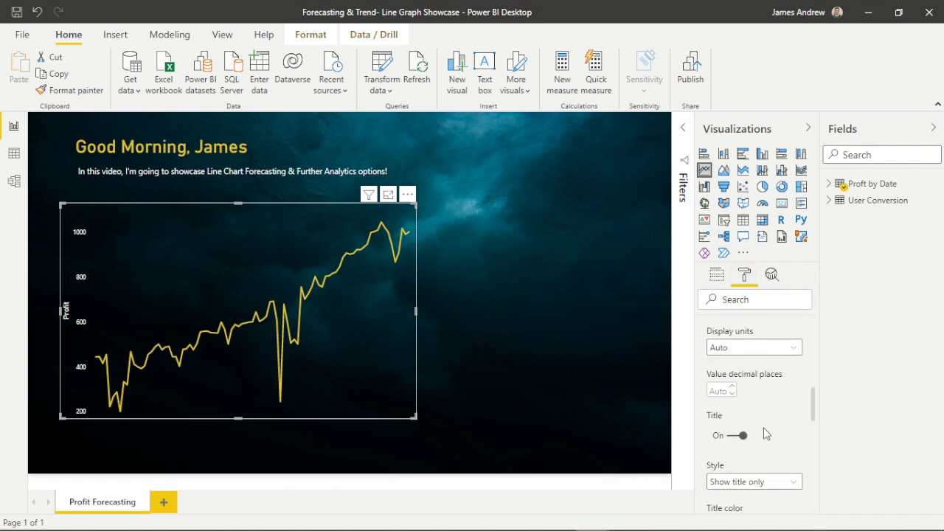
{"action": "left_click", "coordinate": [741, 427]}
{"action": "scroll", "coordinate": [752, 413], "scroll_direction": "up", "scroll_amount": 6}
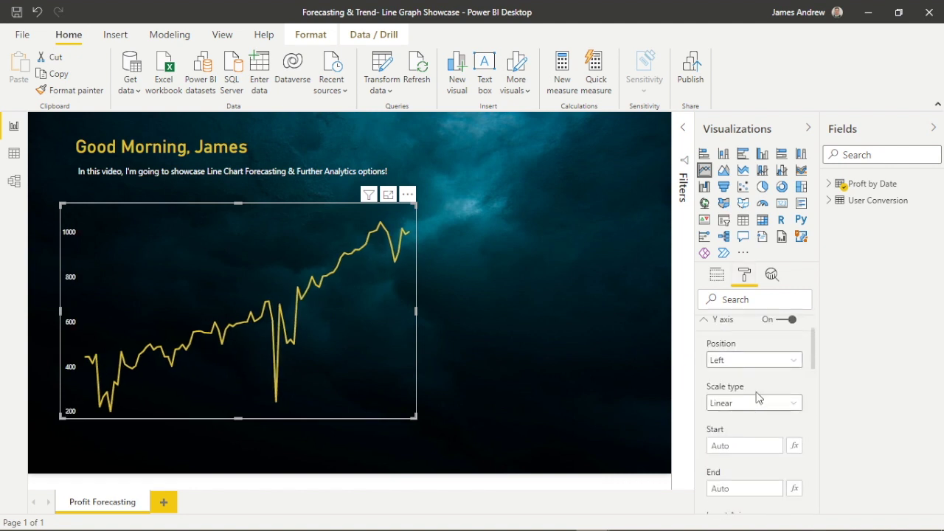
{"action": "scroll", "coordinate": [754, 391], "scroll_direction": "down", "scroll_amount": 3}
{"action": "scroll", "coordinate": [756, 394], "scroll_direction": "up", "scroll_amount": 5}
{"action": "left_click", "coordinate": [786, 357]}
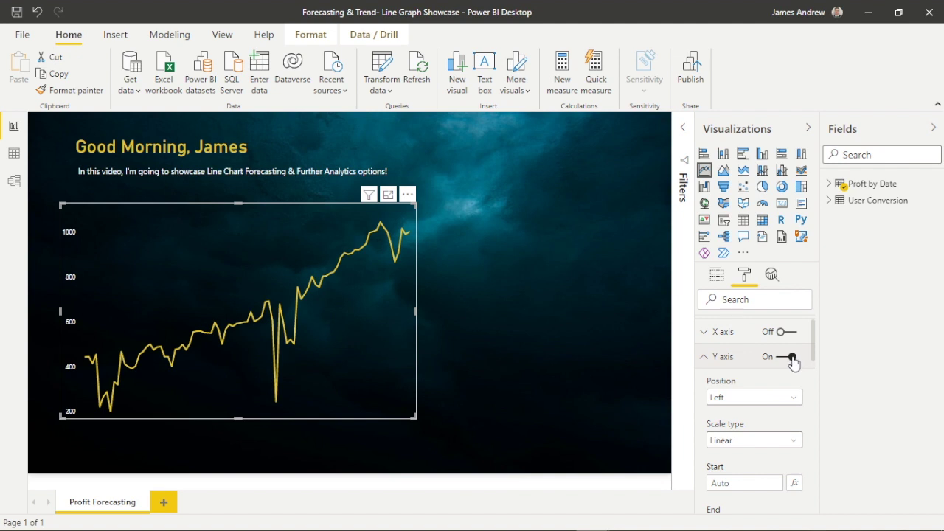
{"action": "left_click", "coordinate": [703, 360]}
Step: Check the Data colors settings, then show the chart's assigned data fields
{"action": "scroll", "coordinate": [727, 404], "scroll_direction": "up", "scroll_amount": 2}
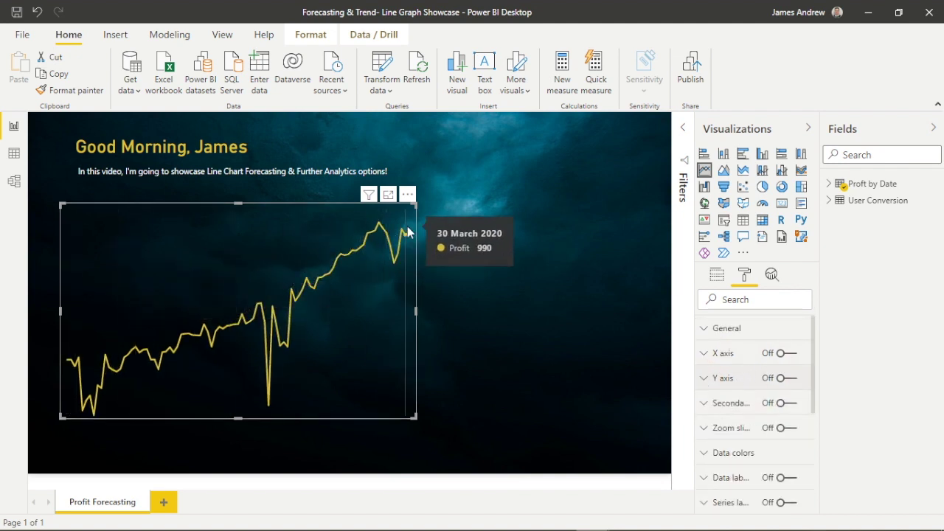
{"action": "scroll", "coordinate": [730, 434], "scroll_direction": "down", "scroll_amount": 3}
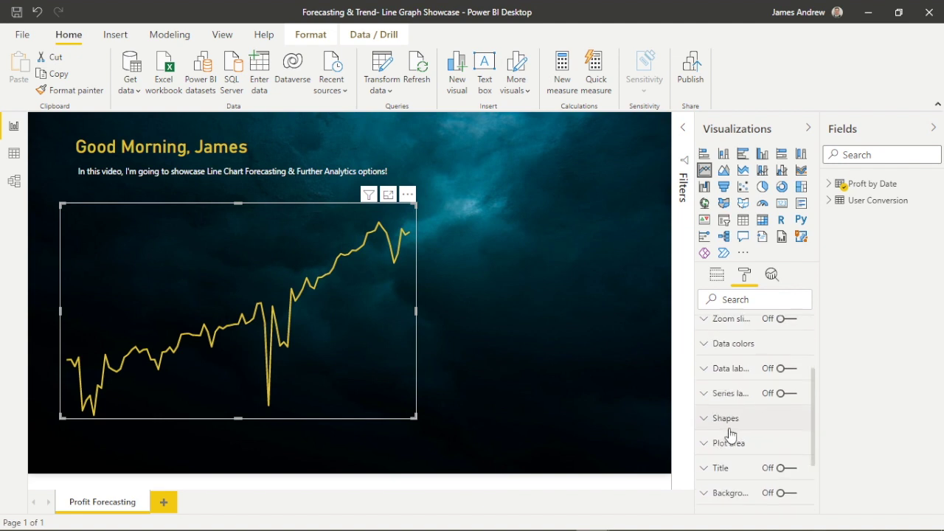
{"action": "left_click", "coordinate": [705, 346]}
{"action": "left_click", "coordinate": [705, 347]}
{"action": "scroll", "coordinate": [738, 384], "scroll_direction": "up", "scroll_amount": 1}
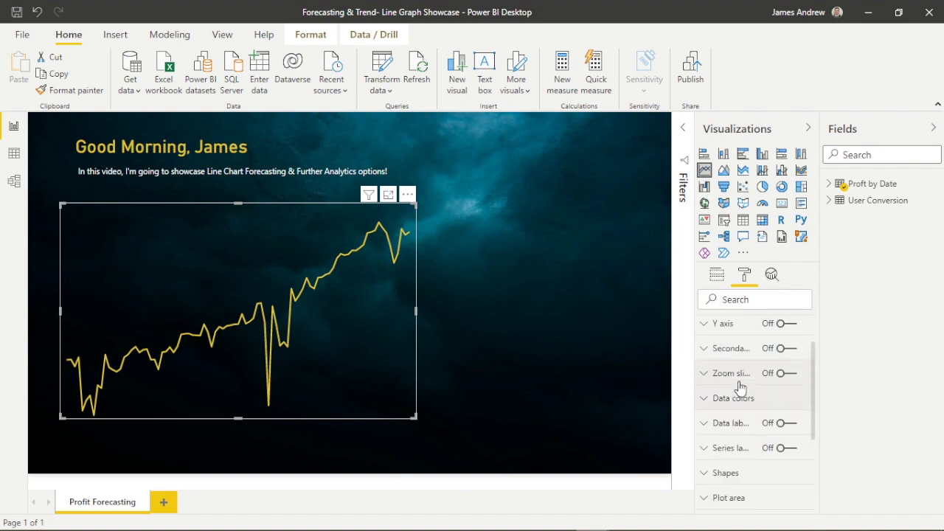
{"action": "scroll", "coordinate": [739, 386], "scroll_direction": "down", "scroll_amount": 3}
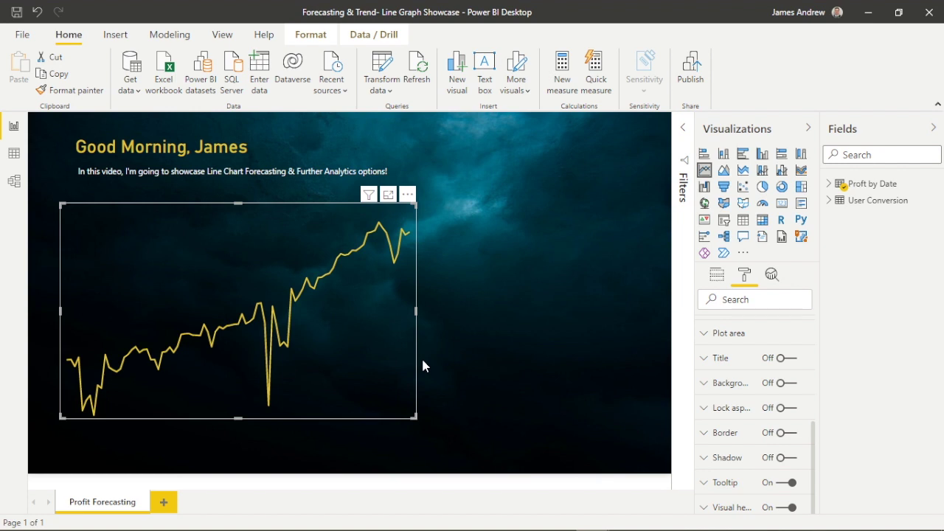
{"action": "left_click", "coordinate": [717, 276]}
Step: In the chart's Analytics options, search 'forecast', clear the search, and expand the Forecast card
{"action": "left_click", "coordinate": [744, 275]}
{"action": "left_click", "coordinate": [771, 275]}
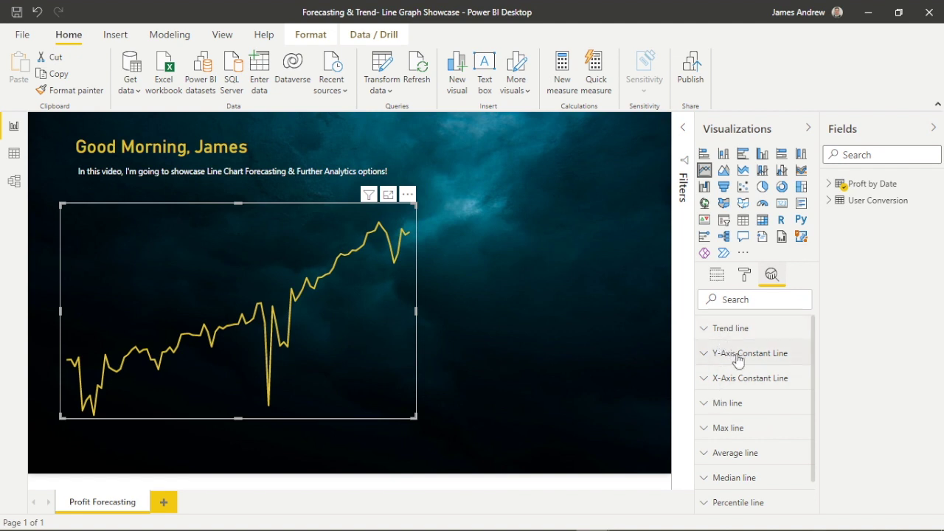
{"action": "scroll", "coordinate": [738, 360], "scroll_direction": "down", "scroll_amount": 1}
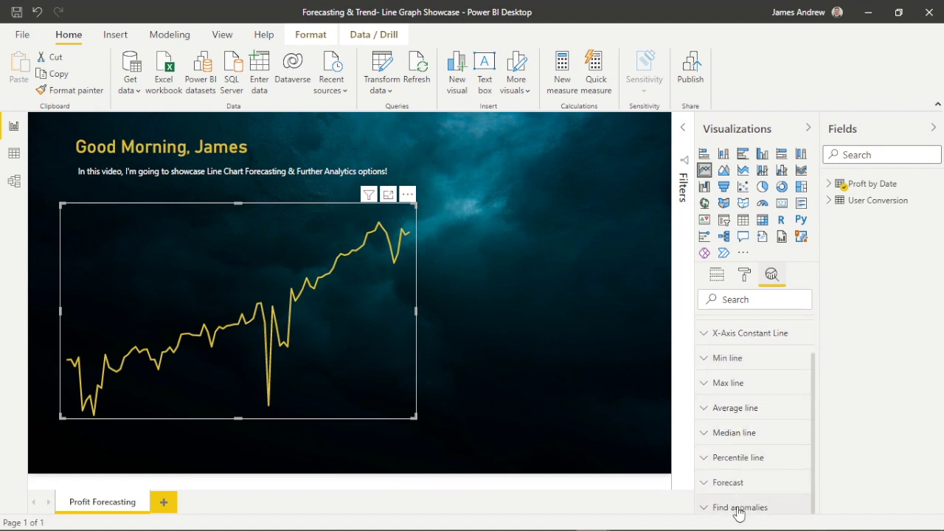
{"action": "scroll", "coordinate": [758, 367], "scroll_direction": "up", "scroll_amount": 1}
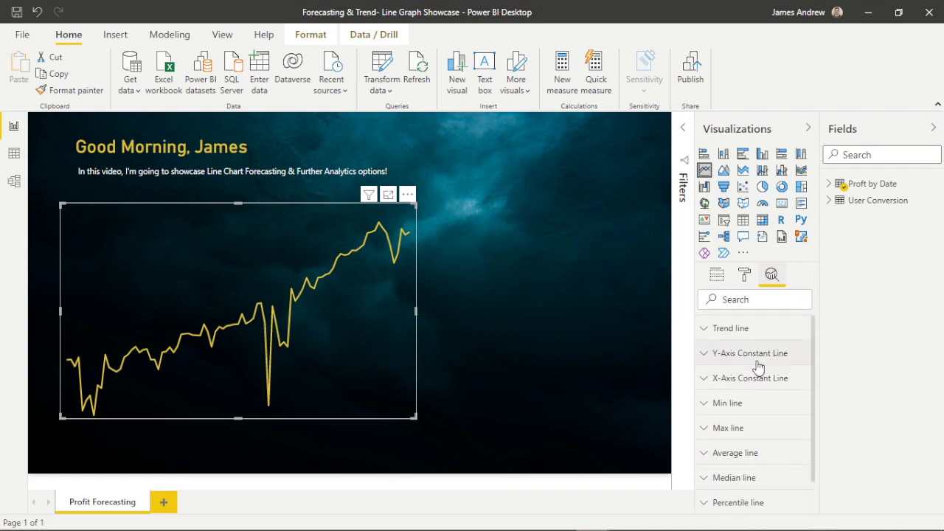
{"action": "left_click", "coordinate": [750, 300]}
{"action": "type", "text": "forecast"}
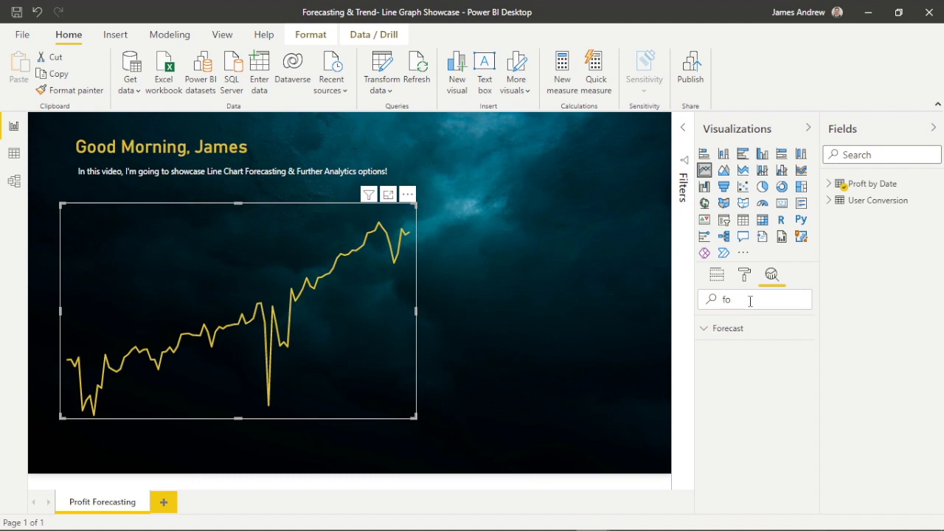
{"action": "key", "text": "BackSpace"}
{"action": "key", "text": "BackSpace"}
{"action": "scroll", "coordinate": [783, 433], "scroll_direction": "down", "scroll_amount": 1}
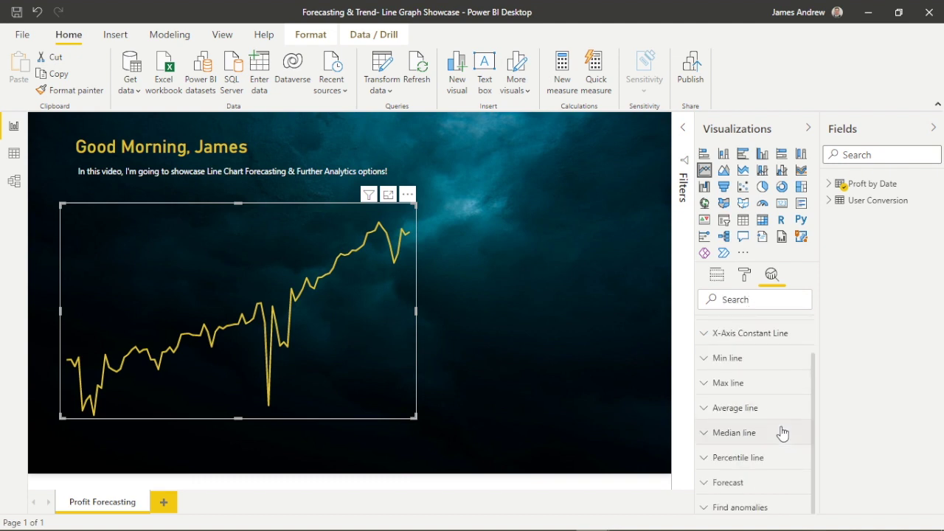
{"action": "left_click", "coordinate": [705, 484]}
Step: Add a forecast with a length of 10 Days
{"action": "scroll", "coordinate": [706, 466], "scroll_direction": "down", "scroll_amount": 3}
{"action": "scroll", "coordinate": [731, 461], "scroll_direction": "down", "scroll_amount": 1}
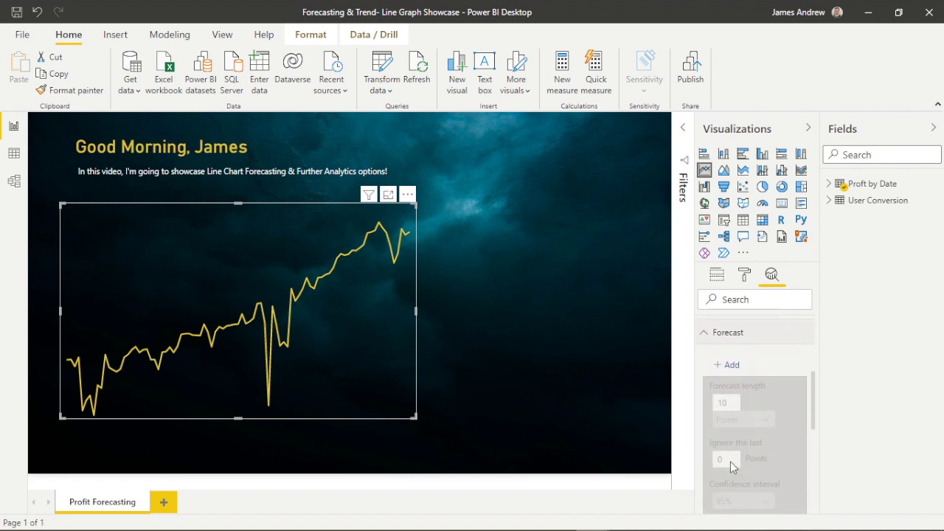
{"action": "left_click", "coordinate": [729, 354]}
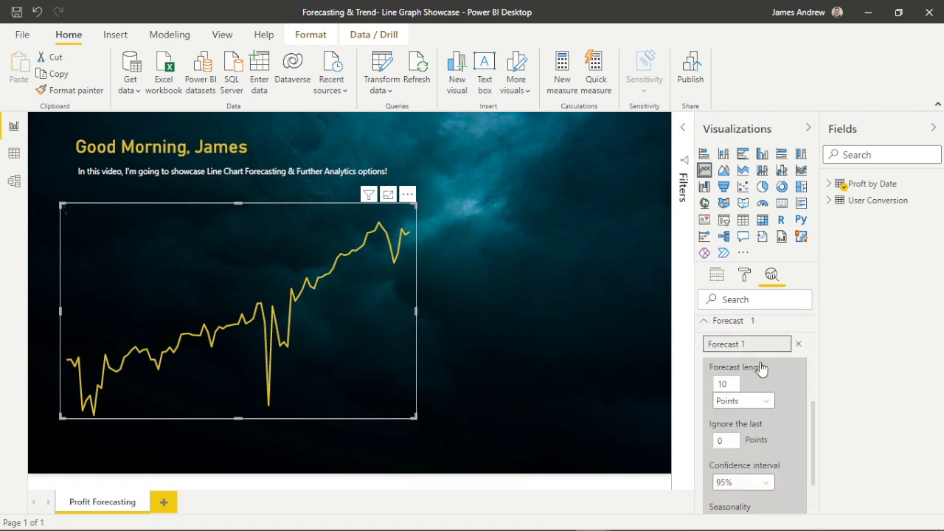
{"action": "scroll", "coordinate": [804, 403], "scroll_direction": "down", "scroll_amount": 2}
{"action": "scroll", "coordinate": [805, 404], "scroll_direction": "up", "scroll_amount": 1}
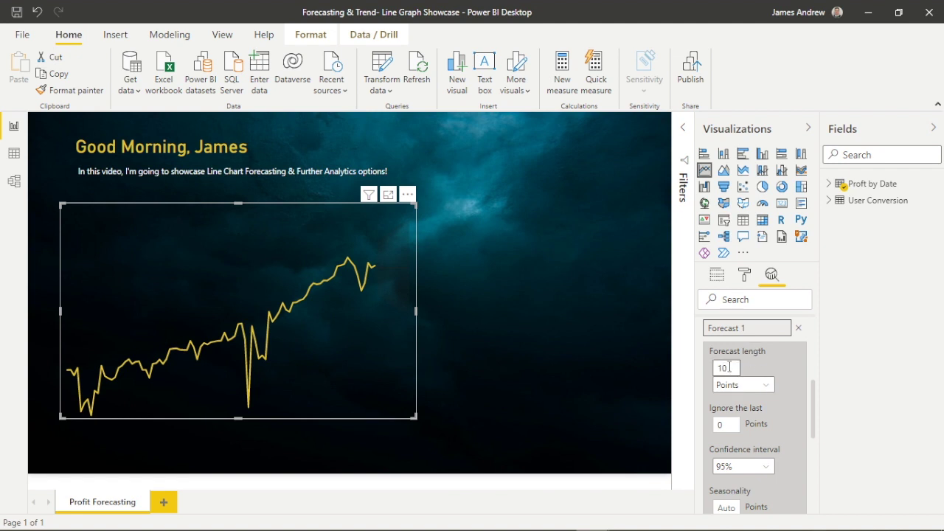
{"action": "left_click", "coordinate": [746, 384]}
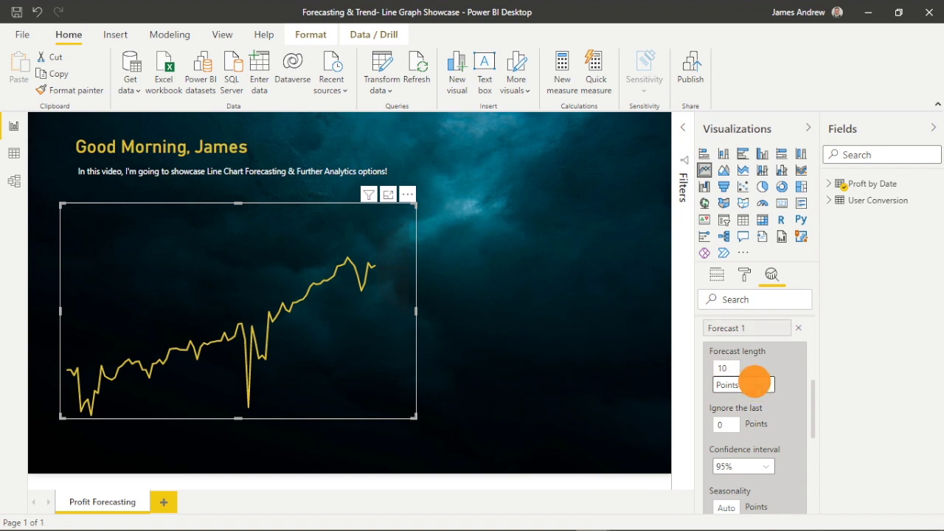
{"action": "left_click", "coordinate": [731, 446]}
{"action": "left_click", "coordinate": [734, 368]}
{"action": "type", "text": "10"}
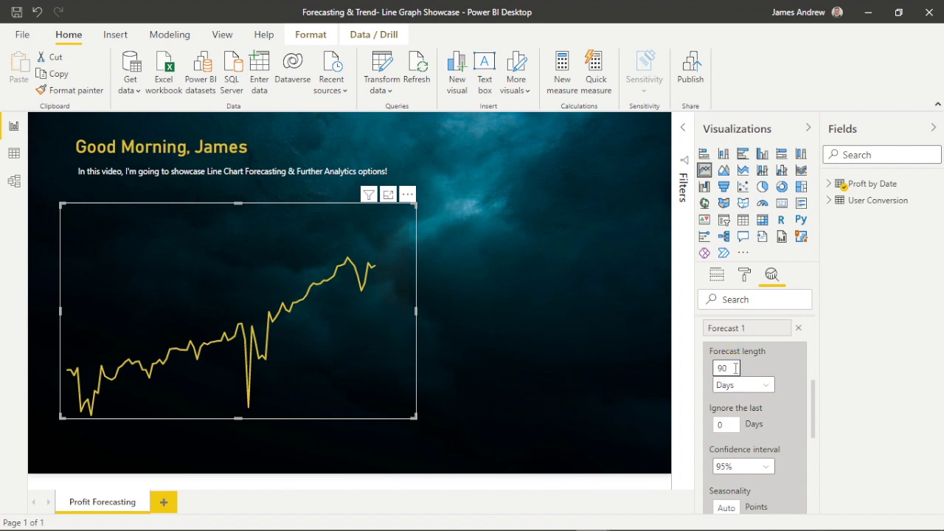
Step: Set the forecast confidence interval to 90% and apply it
{"action": "scroll", "coordinate": [776, 433], "scroll_direction": "down", "scroll_amount": 4}
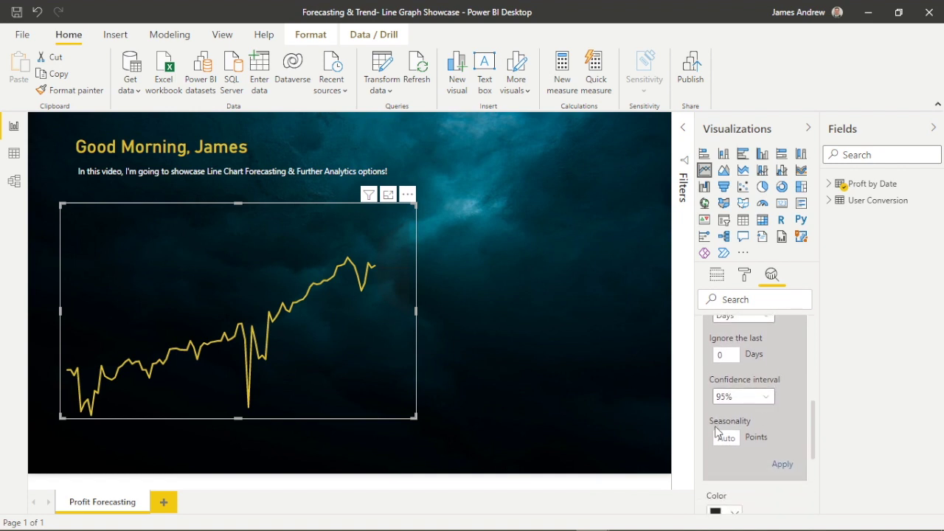
{"action": "left_click", "coordinate": [770, 400]}
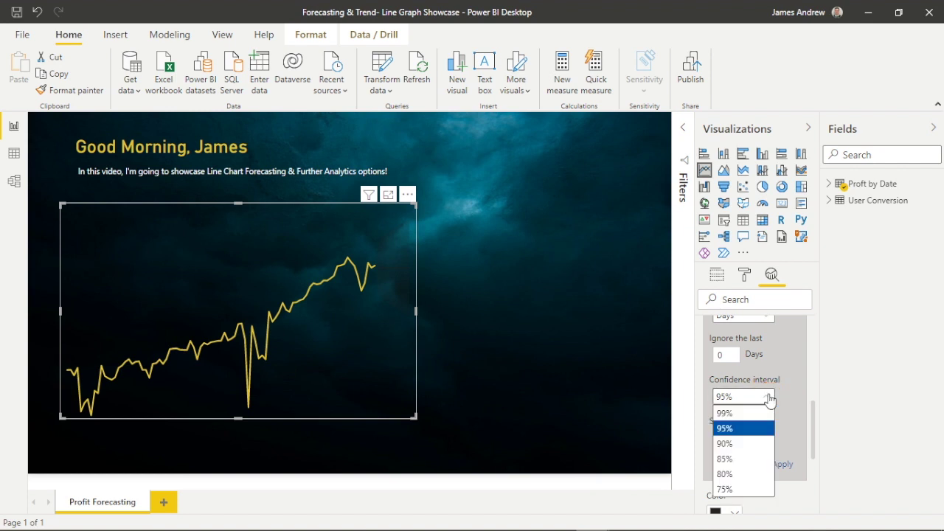
{"action": "left_click", "coordinate": [725, 441]}
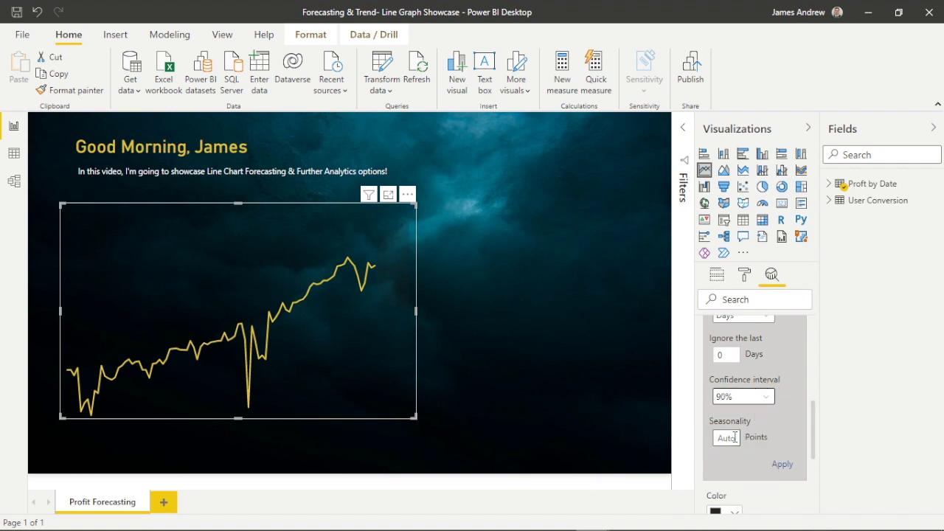
{"action": "left_click", "coordinate": [780, 464]}
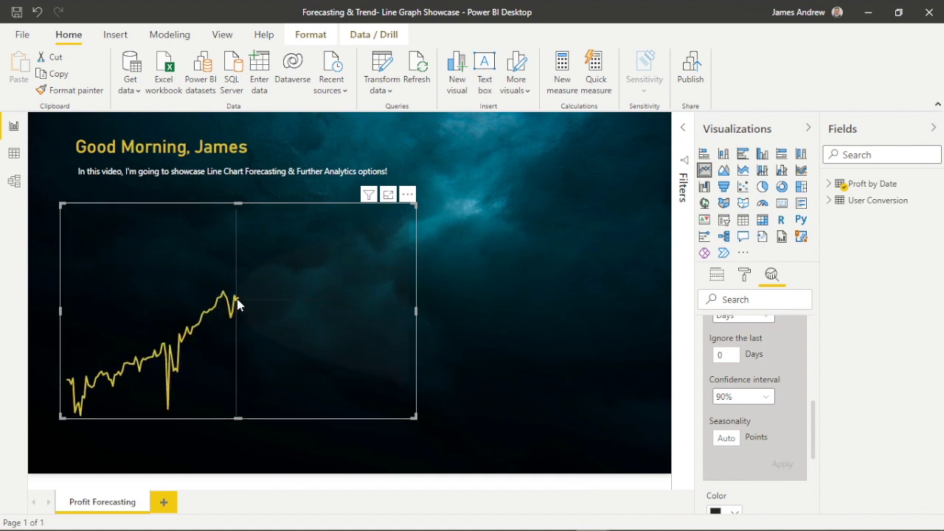
Step: Make the forecast line white and dashed
{"action": "mouse_move", "coordinate": [246, 299]}
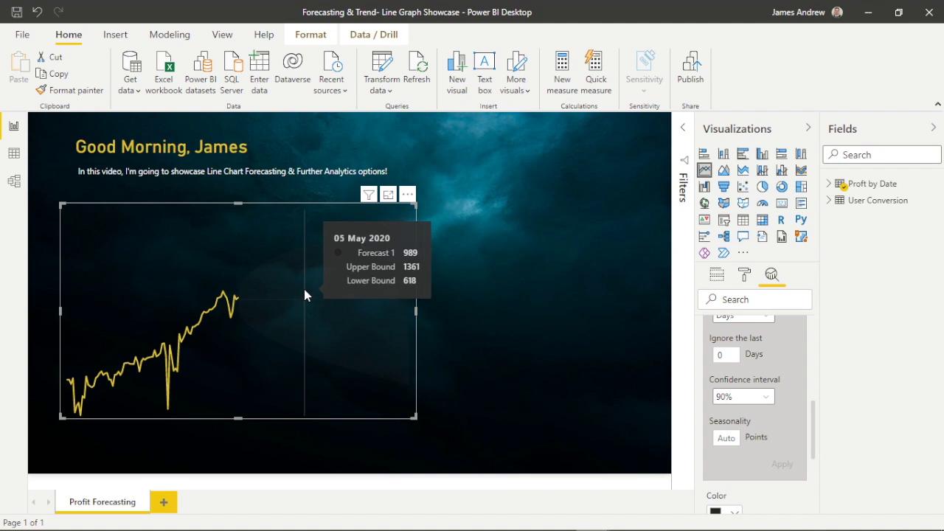
{"action": "scroll", "coordinate": [791, 443], "scroll_direction": "down", "scroll_amount": 3}
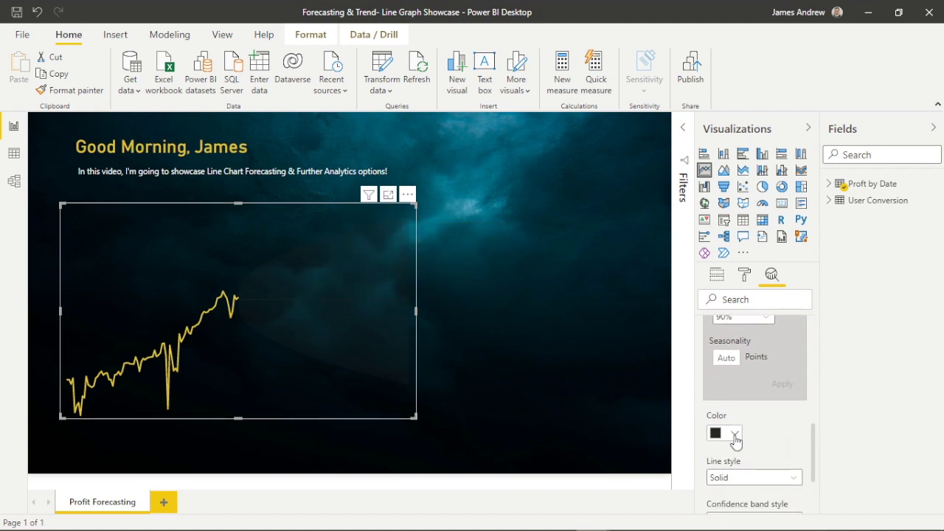
{"action": "left_click", "coordinate": [734, 435]}
{"action": "left_click", "coordinate": [729, 371]}
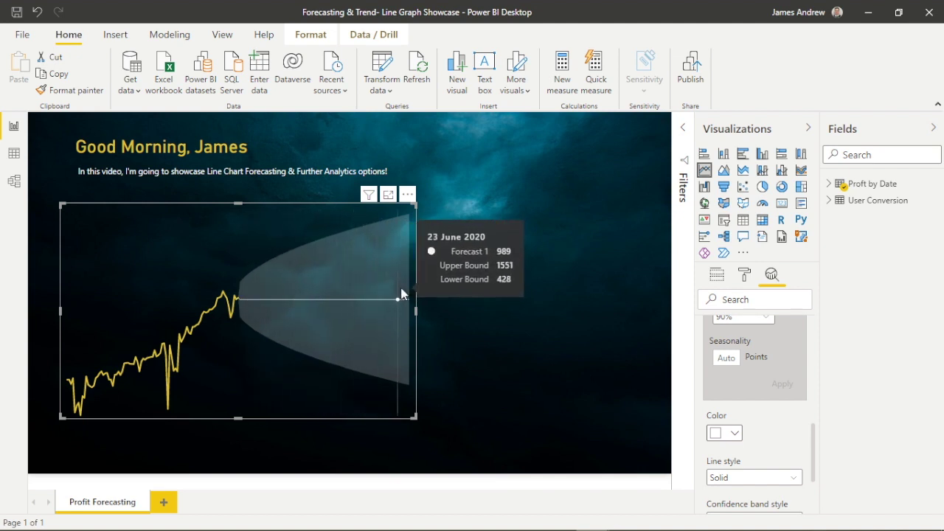
{"action": "scroll", "coordinate": [763, 418], "scroll_direction": "down", "scroll_amount": 3}
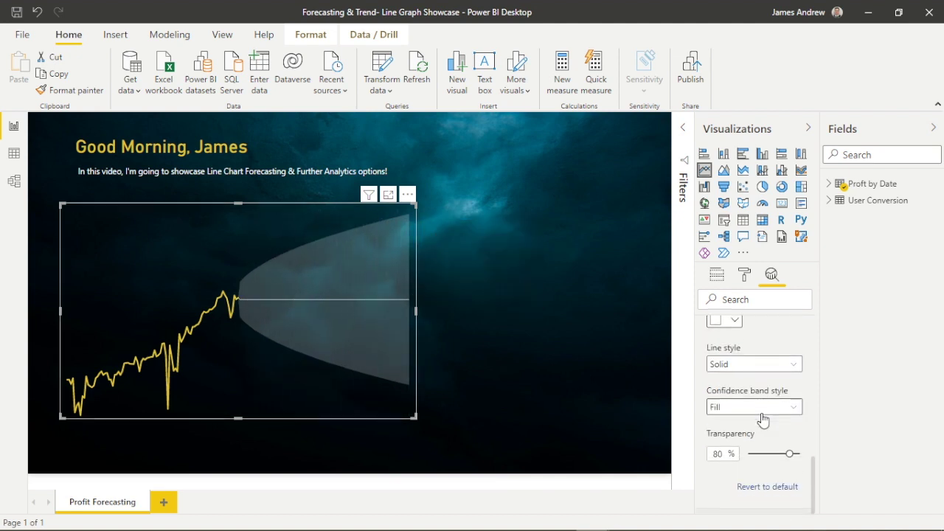
{"action": "scroll", "coordinate": [764, 418], "scroll_direction": "up", "scroll_amount": 3}
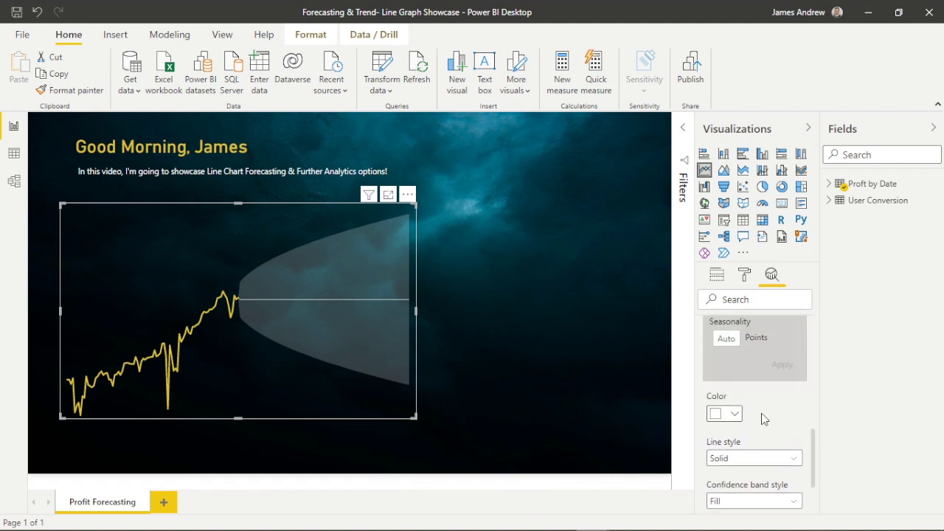
{"action": "scroll", "coordinate": [764, 418], "scroll_direction": "down", "scroll_amount": 3}
{"action": "scroll", "coordinate": [764, 418], "scroll_direction": "up", "scroll_amount": 2}
{"action": "scroll", "coordinate": [764, 419], "scroll_direction": "down", "scroll_amount": 1}
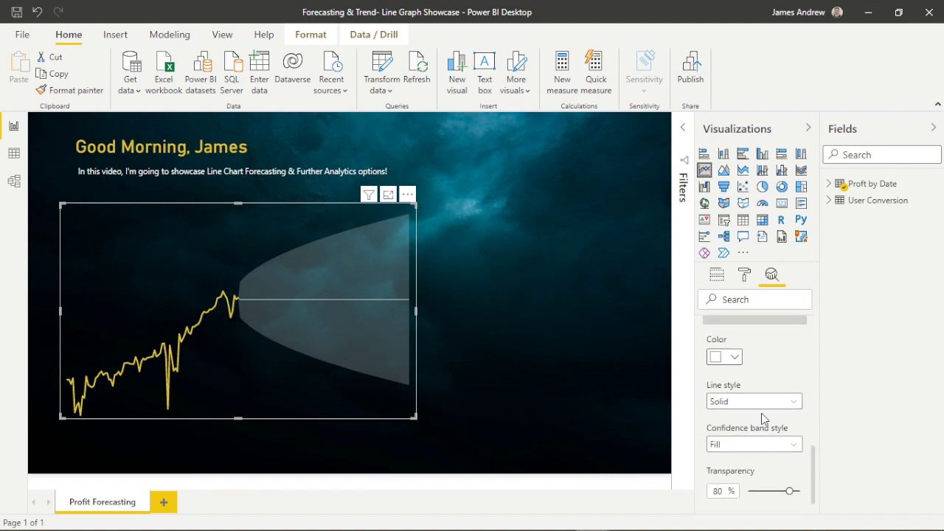
{"action": "left_click", "coordinate": [754, 402]}
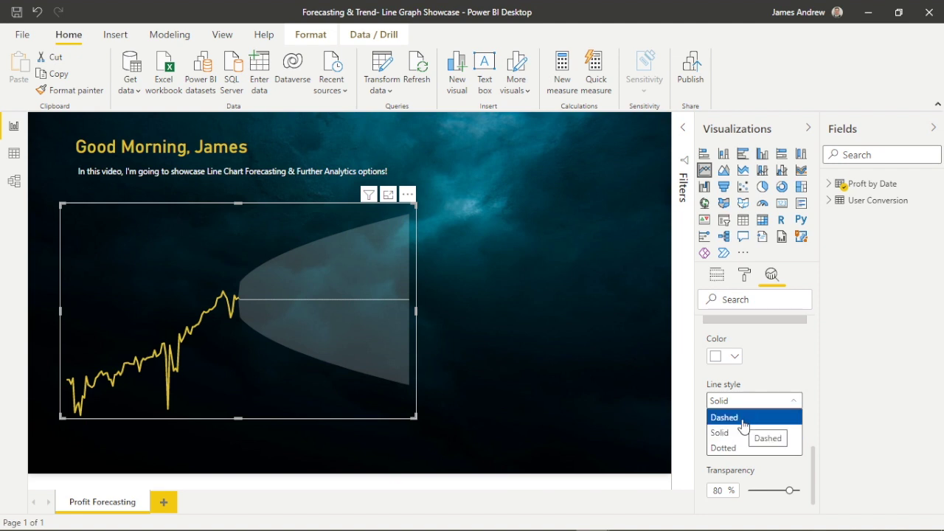
{"action": "left_click", "coordinate": [743, 419]}
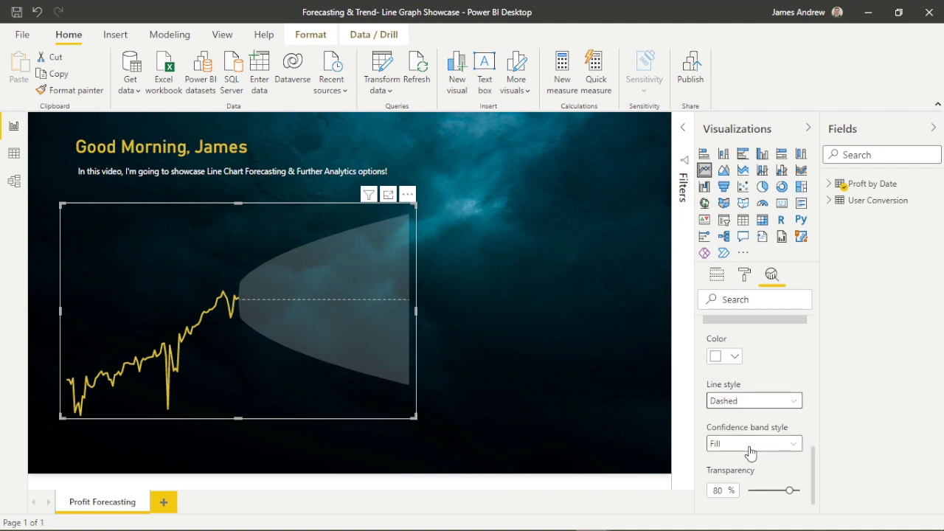
Step: Set the forecast's confidence band style to None
{"action": "left_click", "coordinate": [754, 447]}
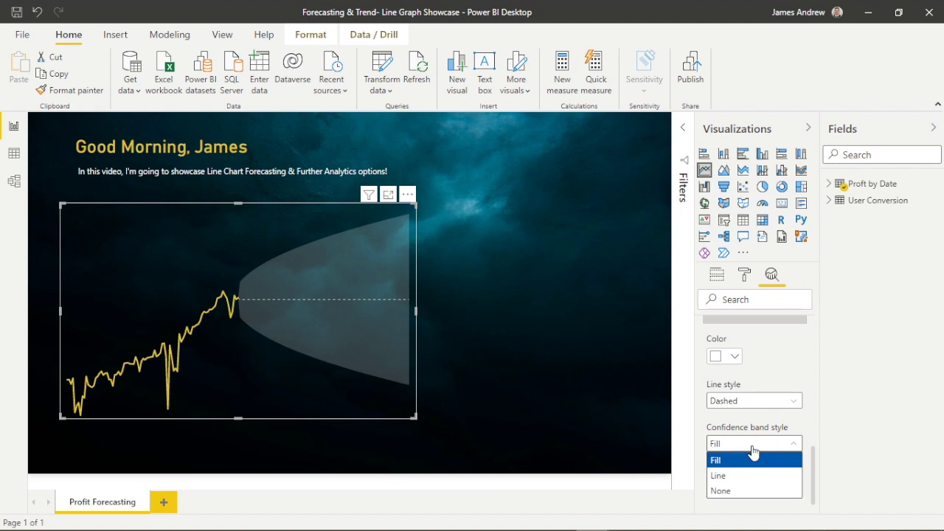
{"action": "left_click", "coordinate": [727, 476]}
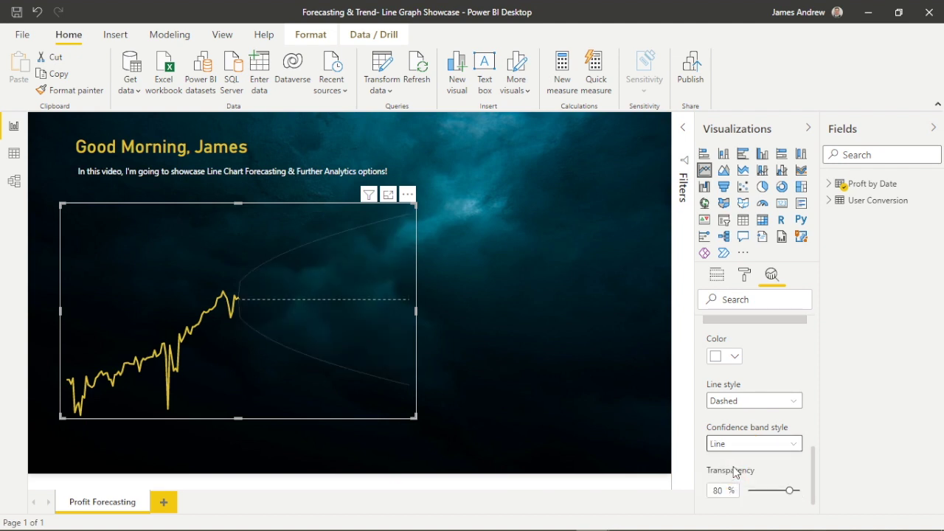
{"action": "left_click", "coordinate": [734, 443]}
{"action": "left_click", "coordinate": [726, 490]}
{"action": "scroll", "coordinate": [728, 435], "scroll_direction": "up", "scroll_amount": 3}
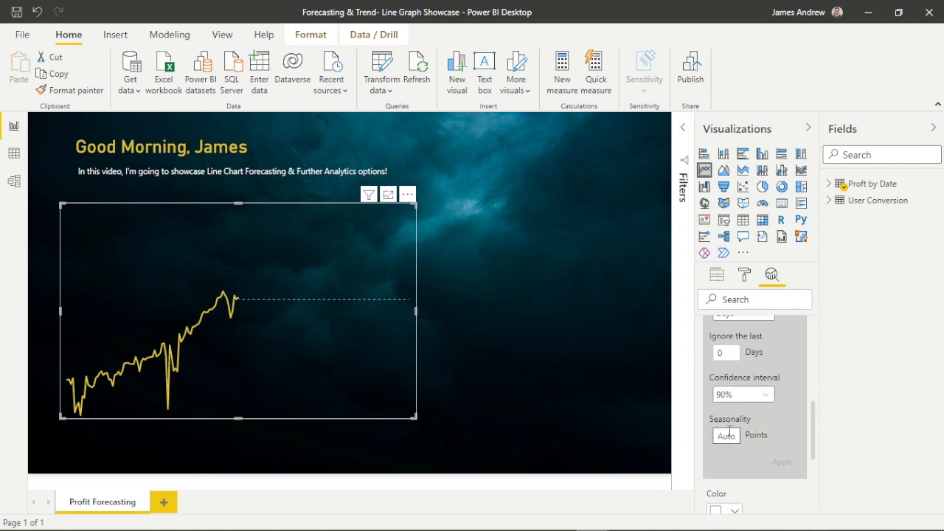
Step: Apply a forecast seasonality of 90 points, then change it to 30 and reapply
{"action": "left_click", "coordinate": [731, 436]}
{"action": "left_click", "coordinate": [785, 465]}
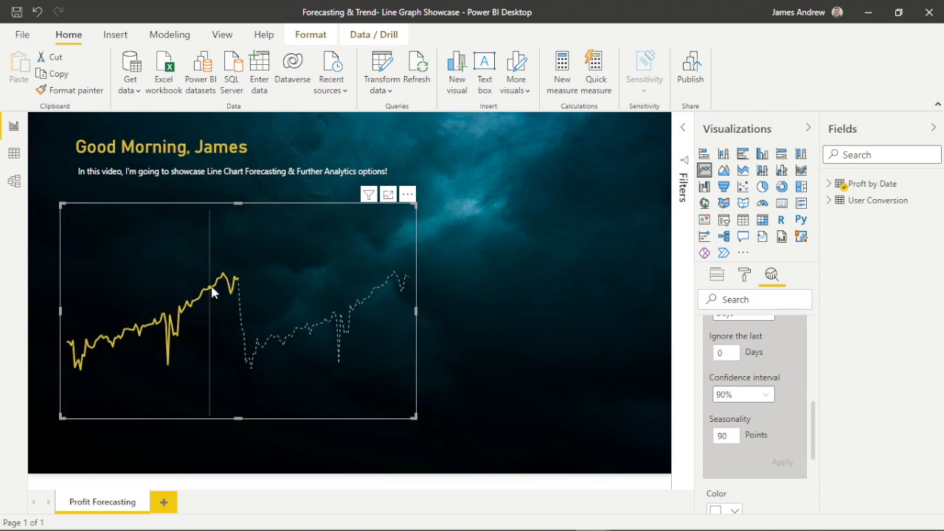
{"action": "mouse_move", "coordinate": [237, 289]}
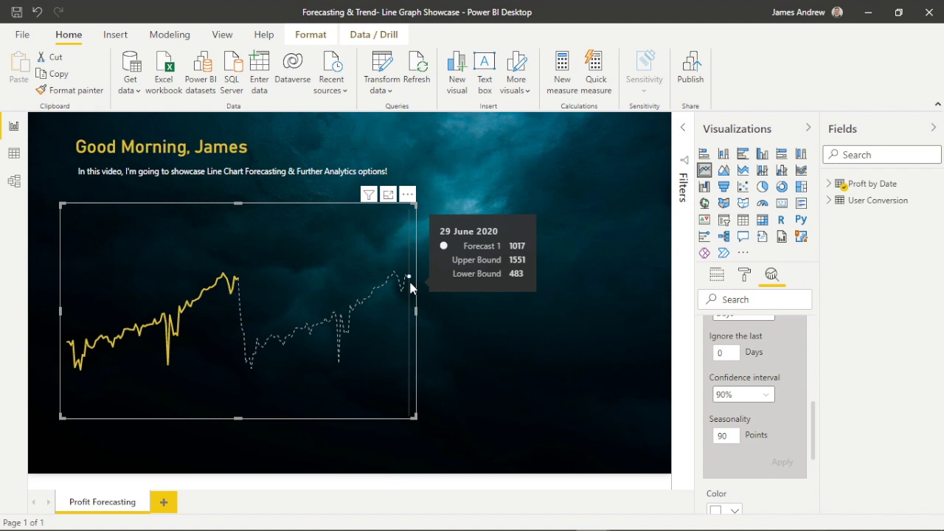
{"action": "left_click", "coordinate": [729, 437]}
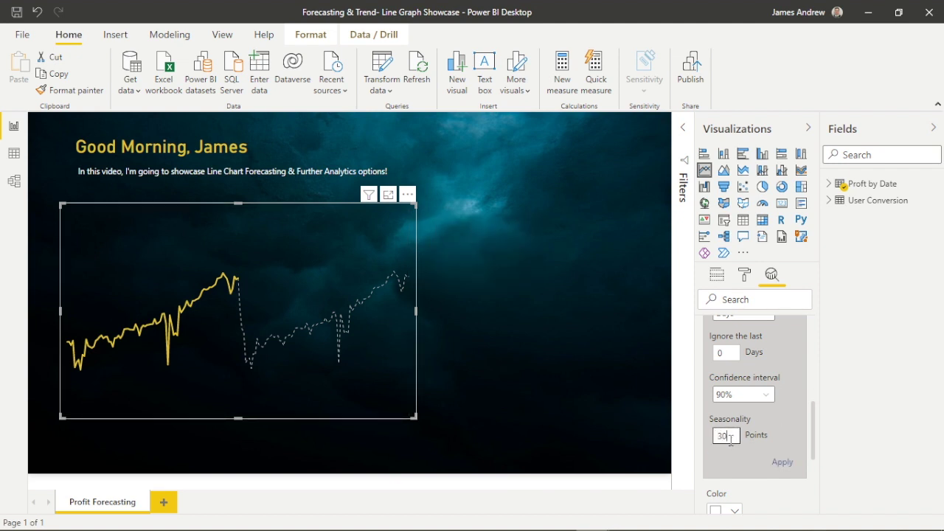
{"action": "left_click", "coordinate": [782, 465]}
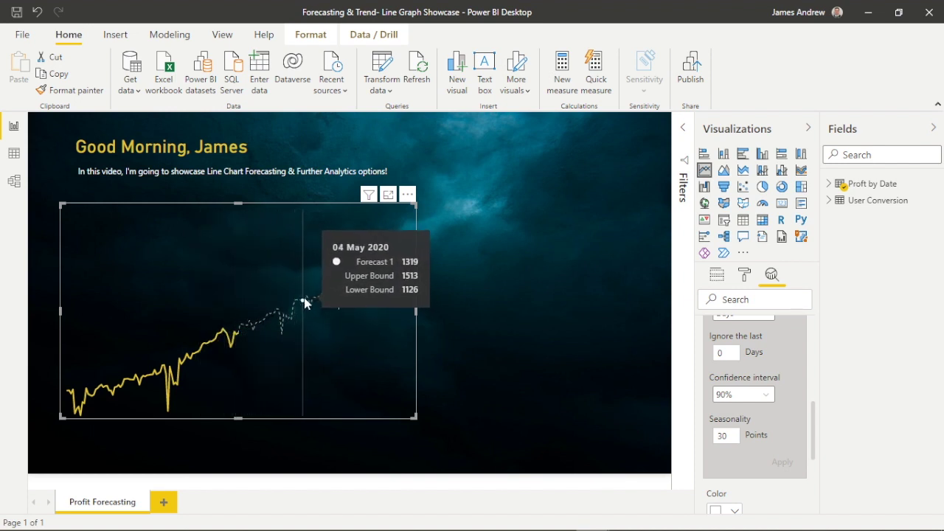
Step: Try seasonality 60, then apply 45 points and deselect the chart
{"action": "left_click", "coordinate": [735, 436]}
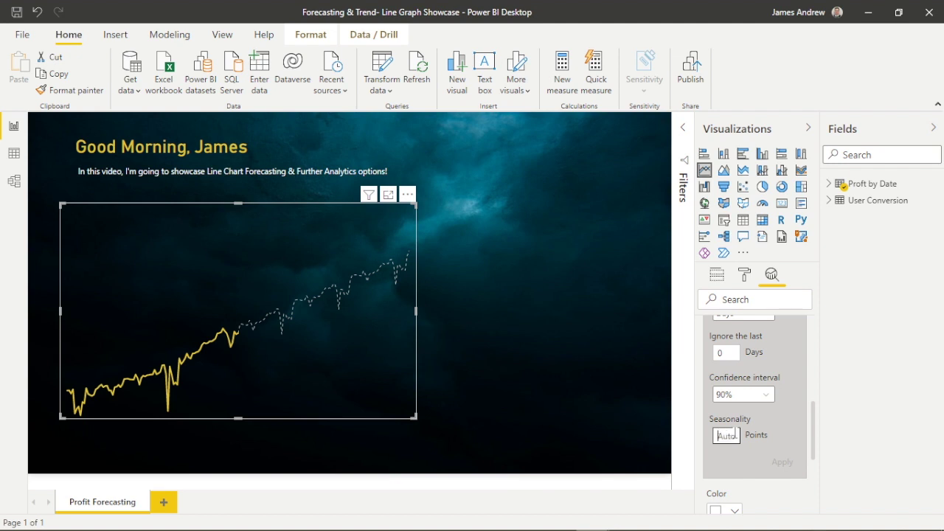
{"action": "type", "text": "60"}
{"action": "left_click", "coordinate": [780, 463]}
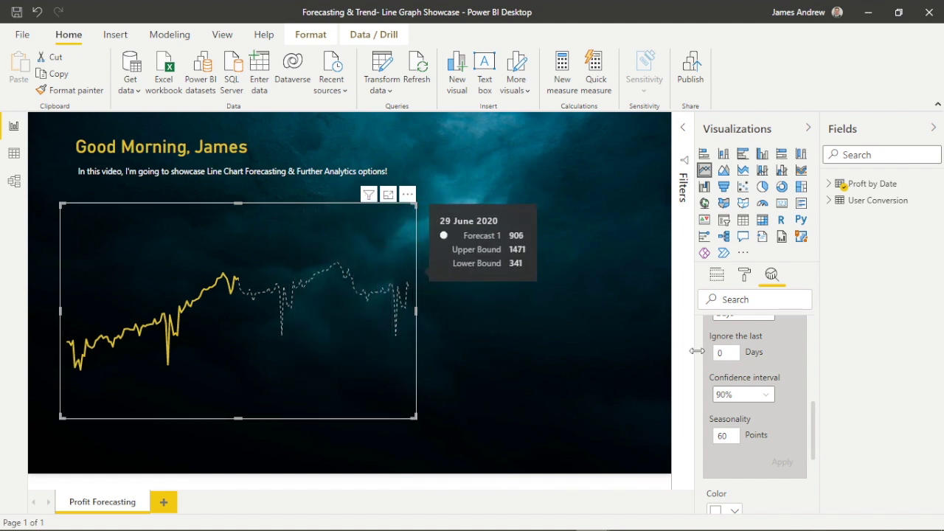
{"action": "left_click", "coordinate": [727, 436]}
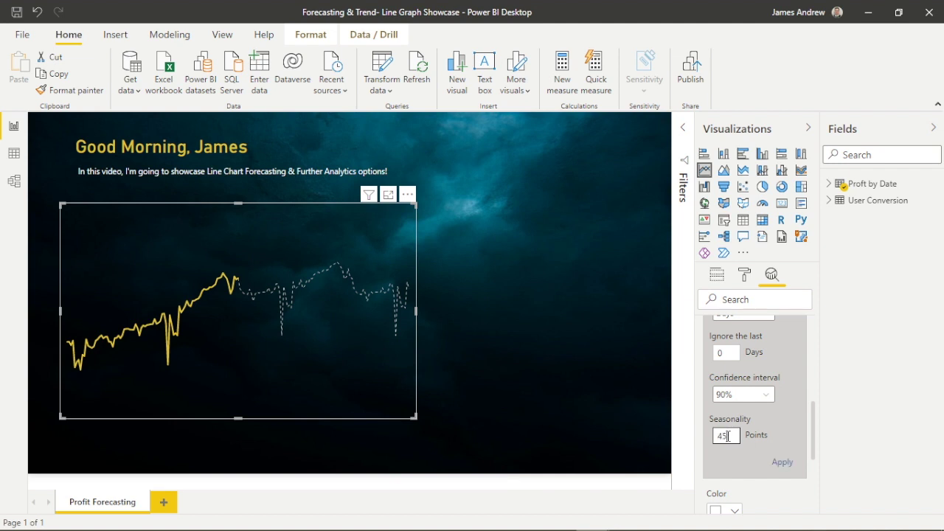
{"action": "type", "text": "45"}
{"action": "left_click", "coordinate": [783, 463]}
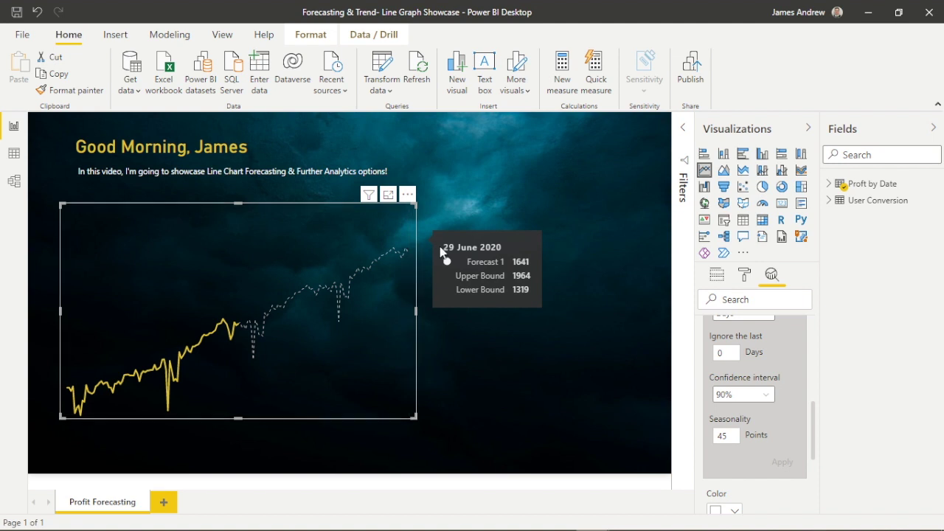
{"action": "left_click", "coordinate": [506, 362]}
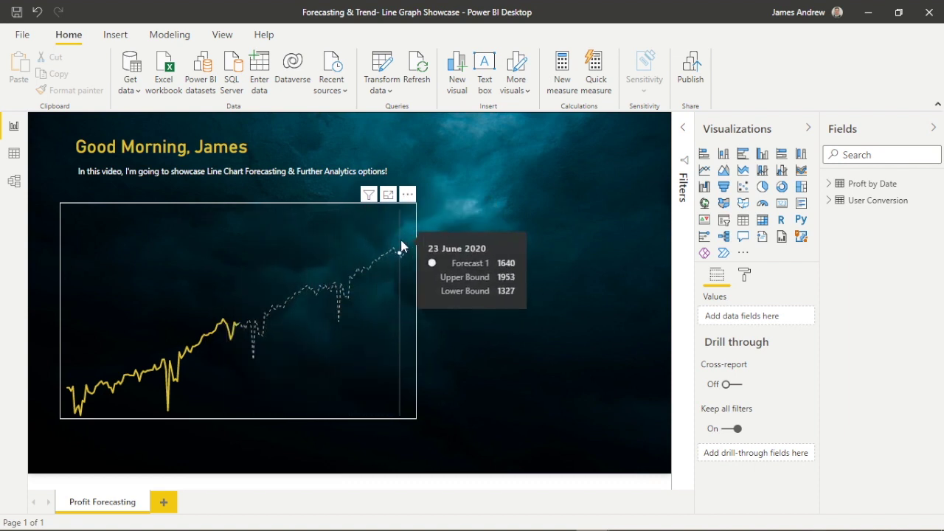
Step: Turn the forecast chart's Y axis back on with value labels, then reselect the chart
{"action": "left_click", "coordinate": [747, 276]}
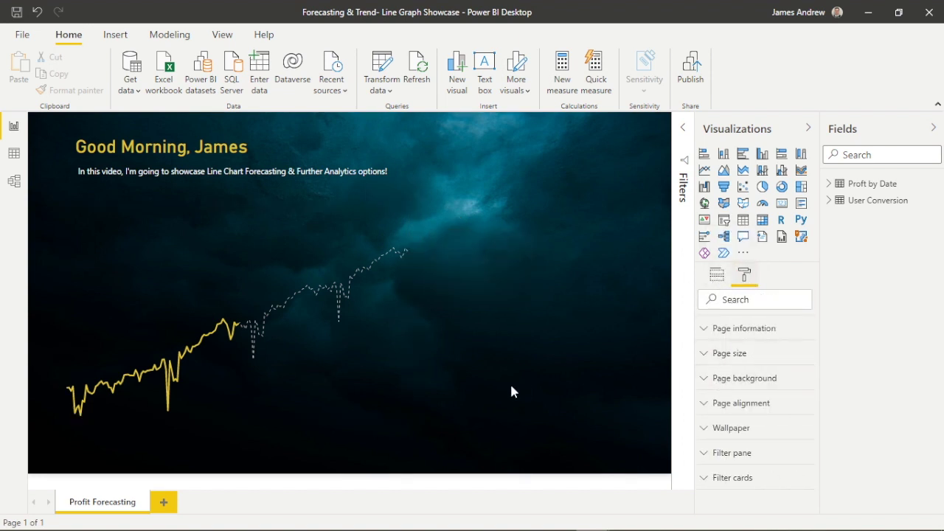
{"action": "left_click", "coordinate": [415, 375]}
{"action": "left_click", "coordinate": [747, 279]}
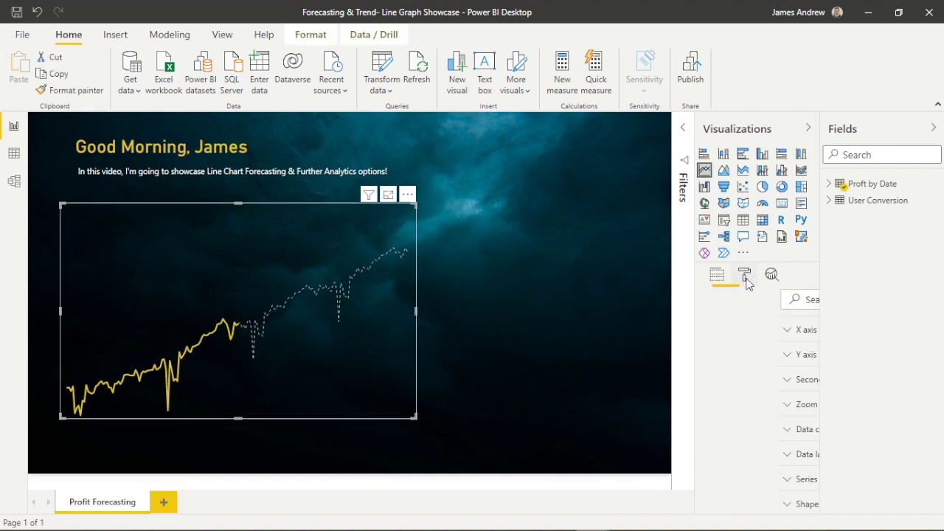
{"action": "scroll", "coordinate": [739, 446], "scroll_direction": "down", "scroll_amount": 1}
{"action": "scroll", "coordinate": [739, 446], "scroll_direction": "down", "scroll_amount": 5}
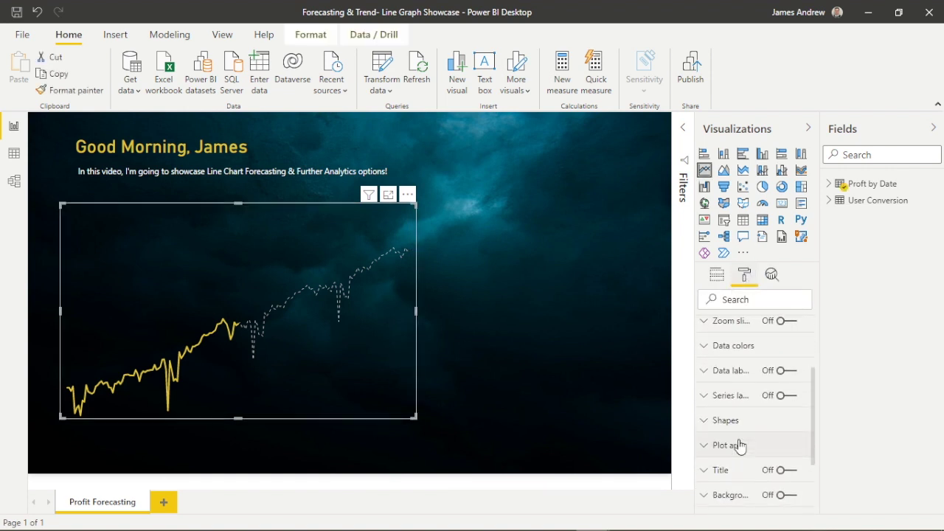
{"action": "scroll", "coordinate": [731, 353], "scroll_direction": "up", "scroll_amount": 5}
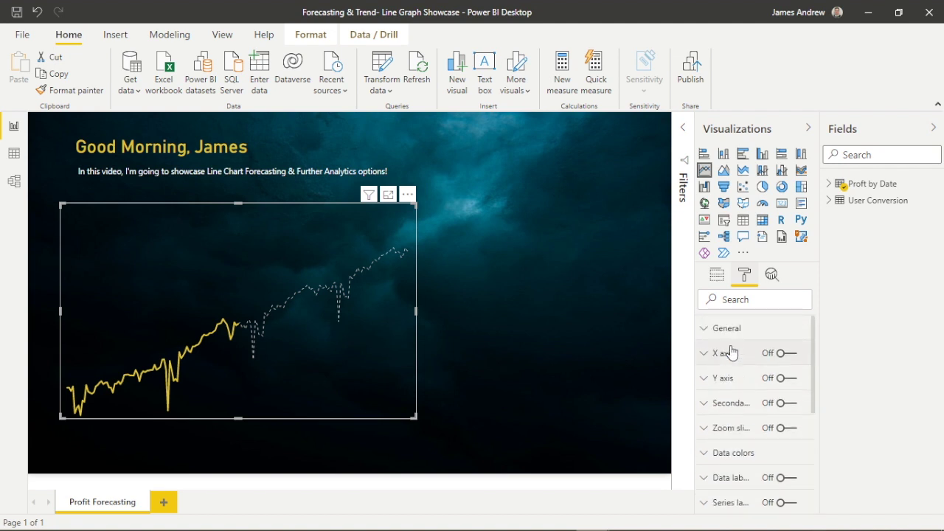
{"action": "left_click", "coordinate": [785, 378]}
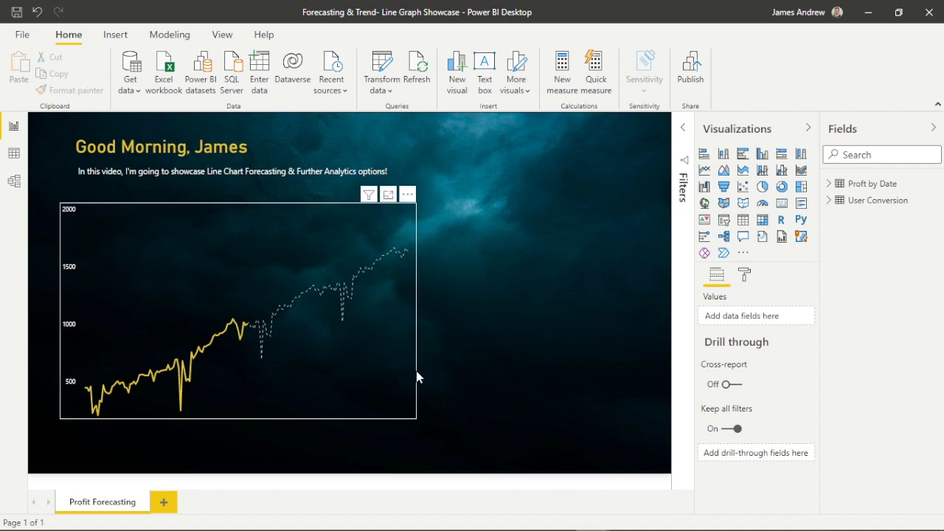
{"action": "left_click", "coordinate": [415, 377]}
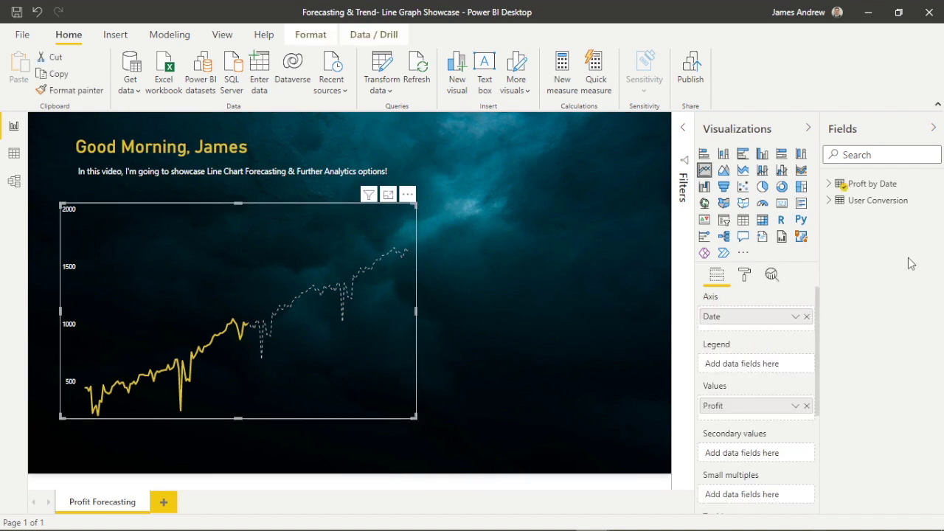
Step: In Analytics, briefly expand and collapse Forecast, then expand Y-Axis Constant Line settings
{"action": "left_click", "coordinate": [775, 276]}
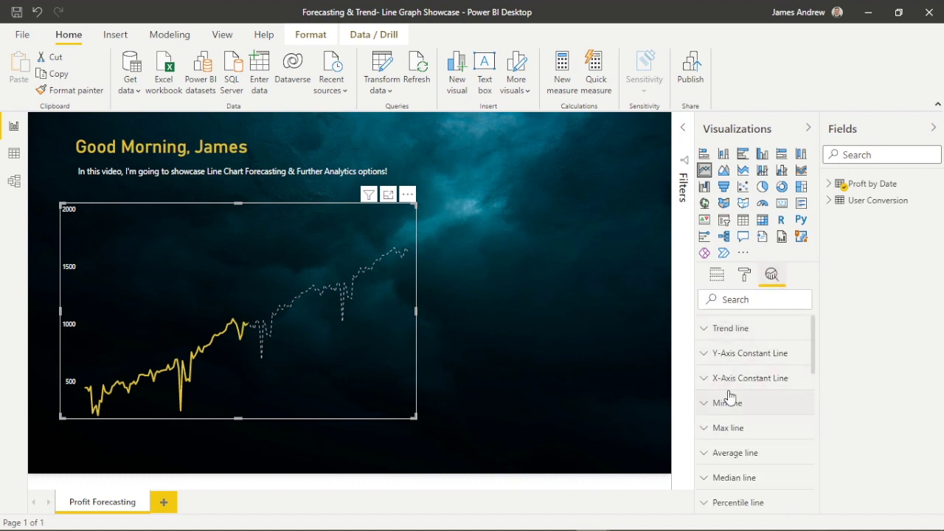
{"action": "scroll", "coordinate": [717, 449], "scroll_direction": "down", "scroll_amount": 2}
{"action": "left_click", "coordinate": [716, 449]}
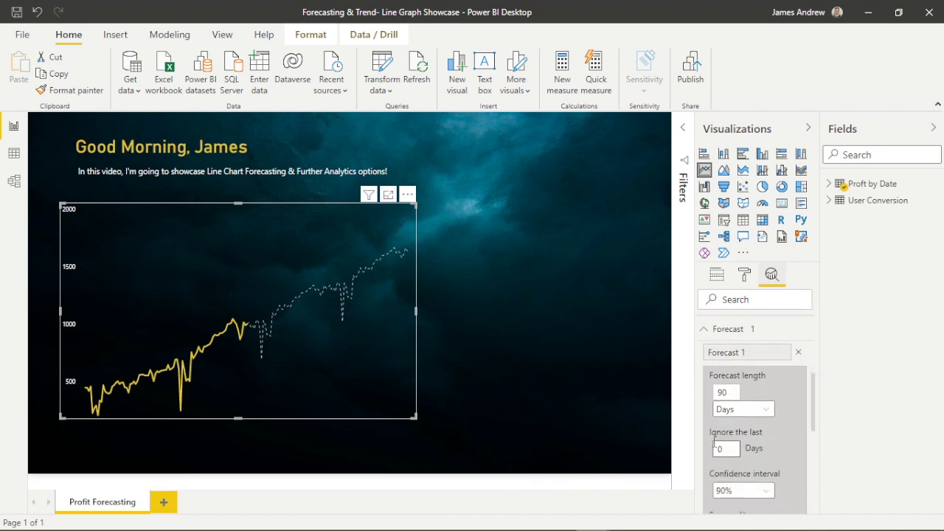
{"action": "scroll", "coordinate": [710, 413], "scroll_direction": "up", "scroll_amount": 2}
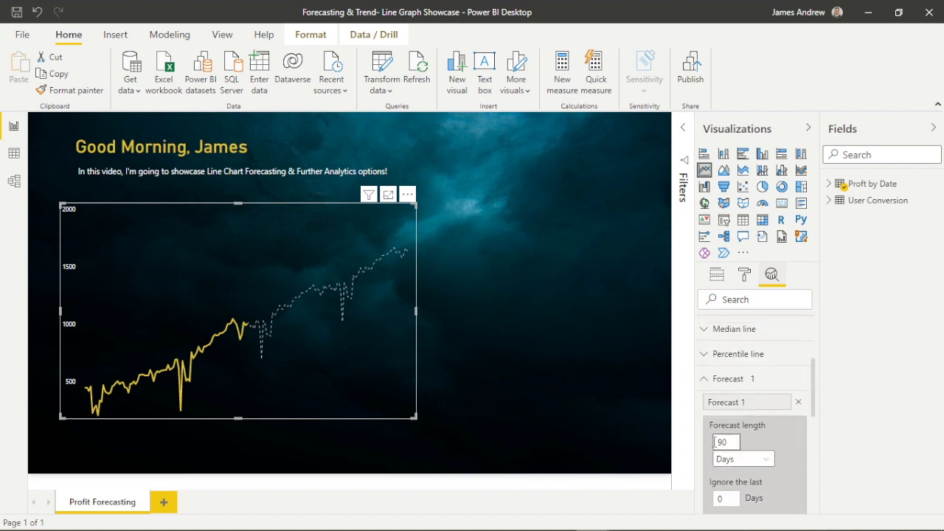
{"action": "left_click", "coordinate": [705, 377]}
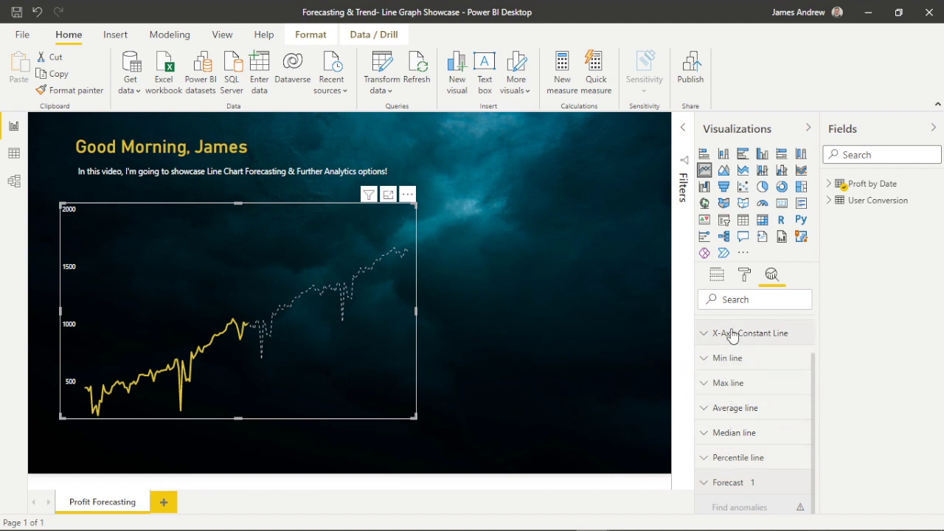
{"action": "scroll", "coordinate": [732, 335], "scroll_direction": "up", "scroll_amount": 2}
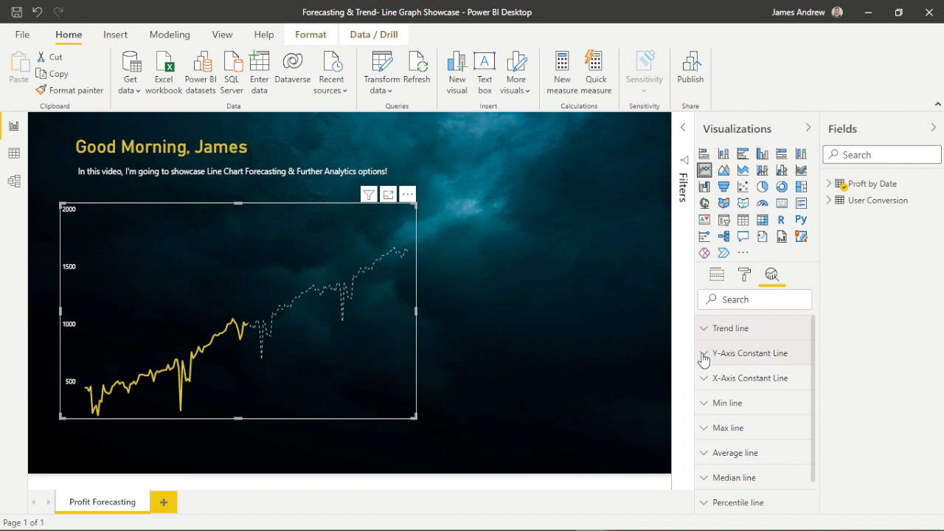
{"action": "left_click", "coordinate": [705, 356]}
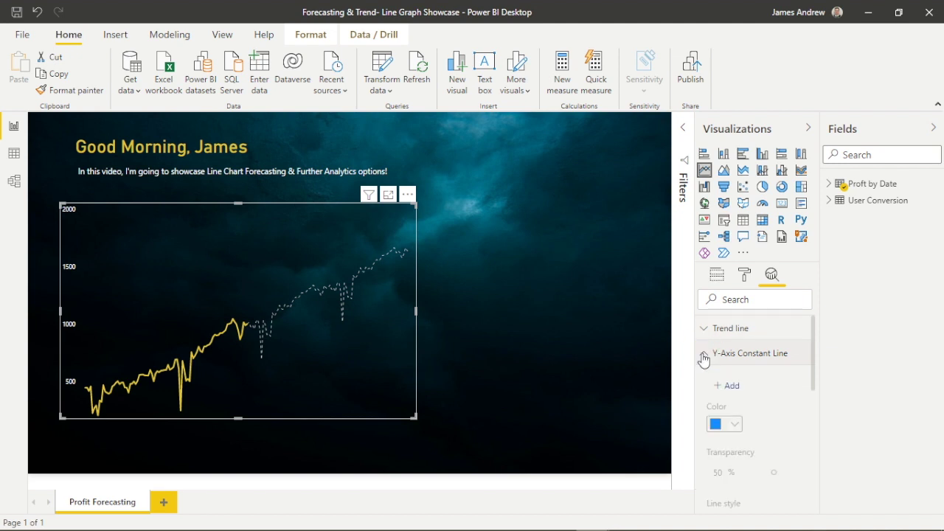
Step: Add a Y-axis constant line at 750 with a muted blue-violet colour
{"action": "left_click", "coordinate": [732, 381]}
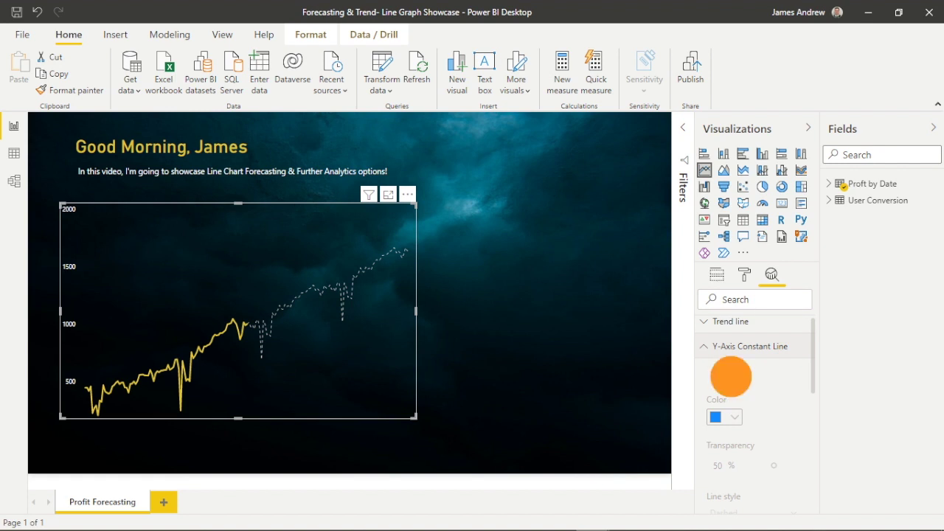
{"action": "scroll", "coordinate": [738, 438], "scroll_direction": "down", "scroll_amount": 1}
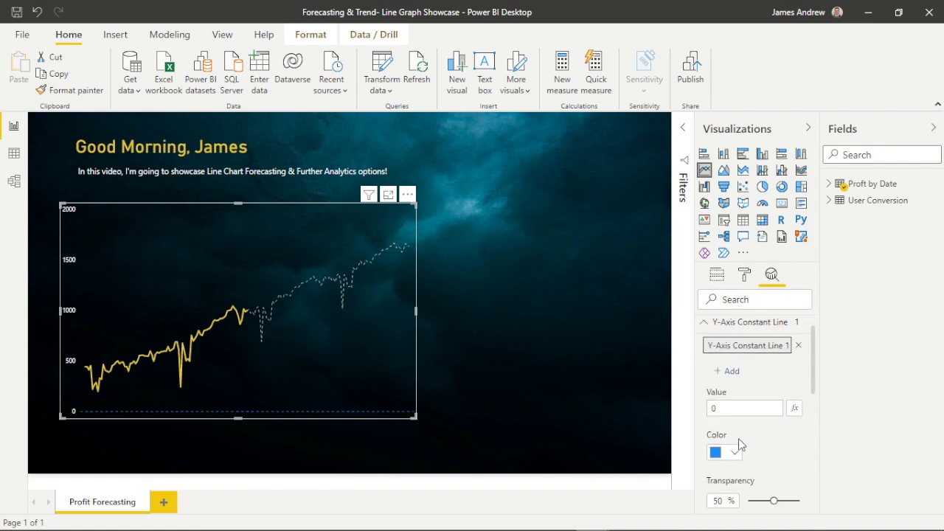
{"action": "left_click", "coordinate": [734, 408]}
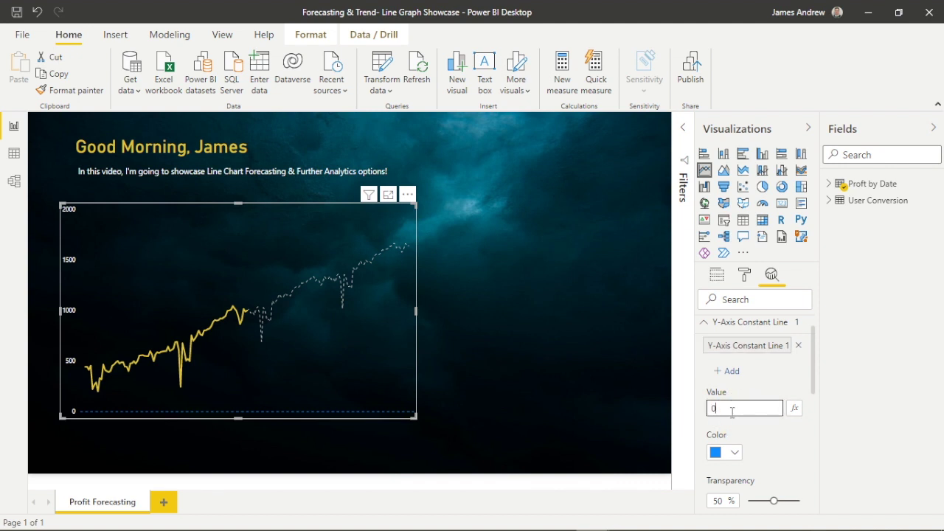
{"action": "type", "text": "75"}
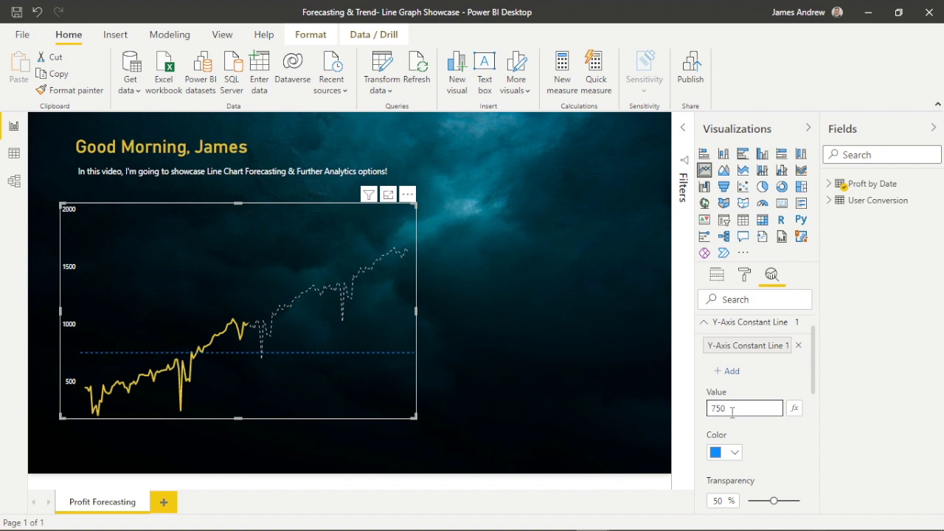
{"action": "left_click", "coordinate": [736, 453]}
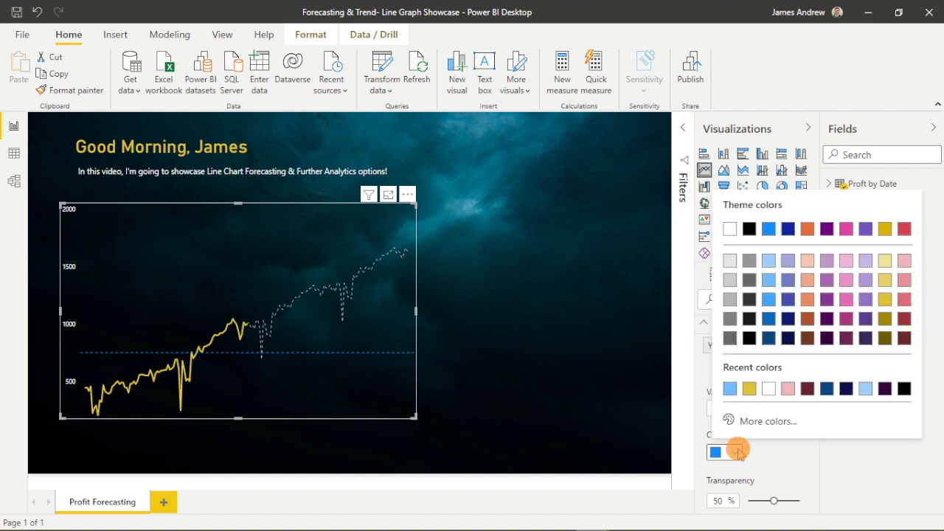
{"action": "left_click", "coordinate": [789, 281]}
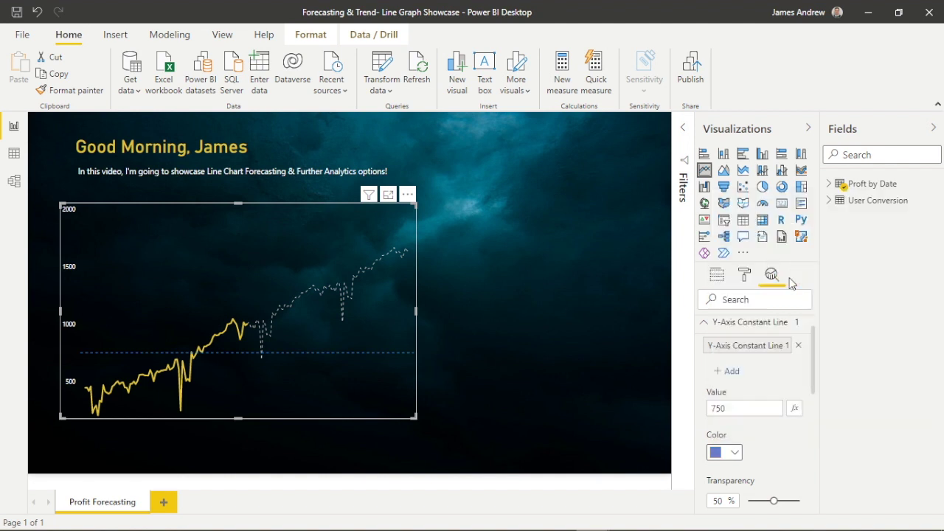
Step: Give the constant line 20% transparency, solid style, and position it behind the profit line
{"action": "scroll", "coordinate": [754, 459], "scroll_direction": "down", "scroll_amount": 1}
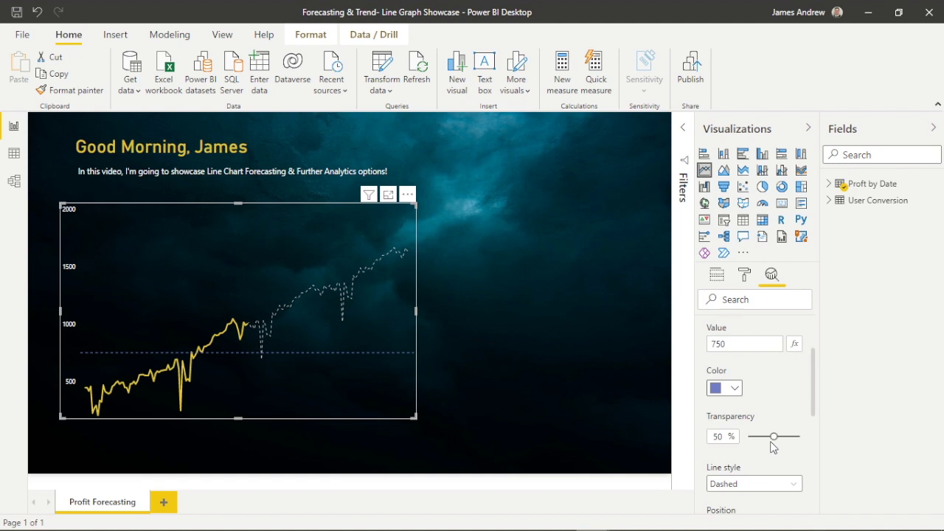
{"action": "left_click", "coordinate": [773, 437]}
{"action": "left_click_drag", "start_coordinate": [772, 437], "coordinate": [758, 437]}
{"action": "scroll", "coordinate": [768, 425], "scroll_direction": "down", "scroll_amount": 2}
{"action": "left_click", "coordinate": [745, 387]}
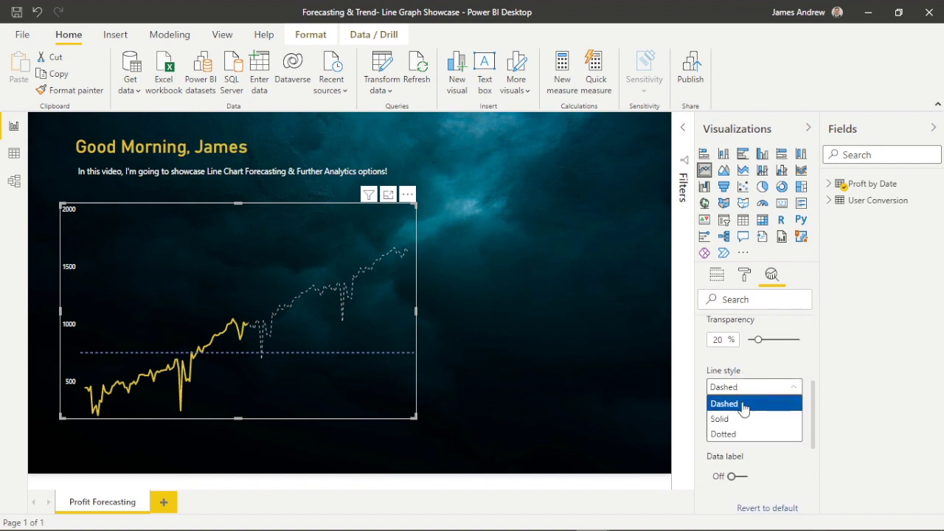
{"action": "left_click", "coordinate": [738, 418]}
{"action": "left_click", "coordinate": [738, 427]}
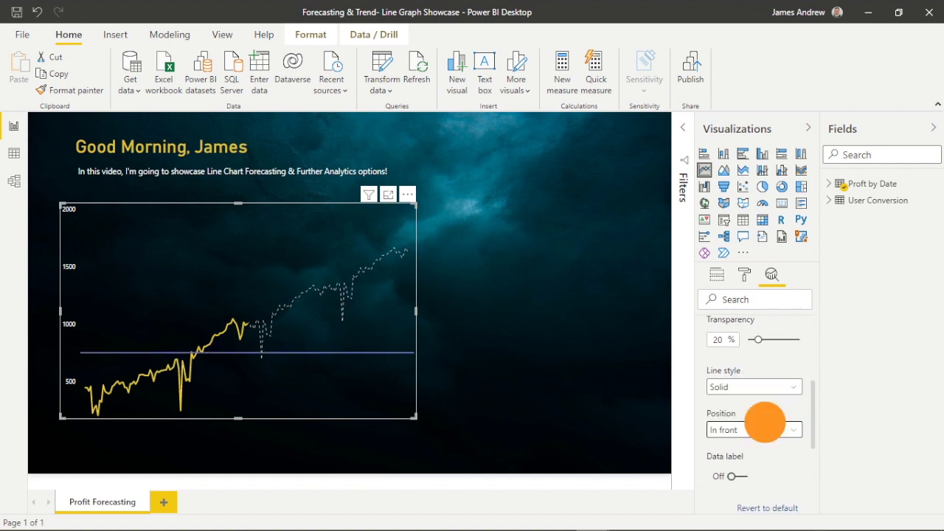
{"action": "left_click", "coordinate": [723, 446]}
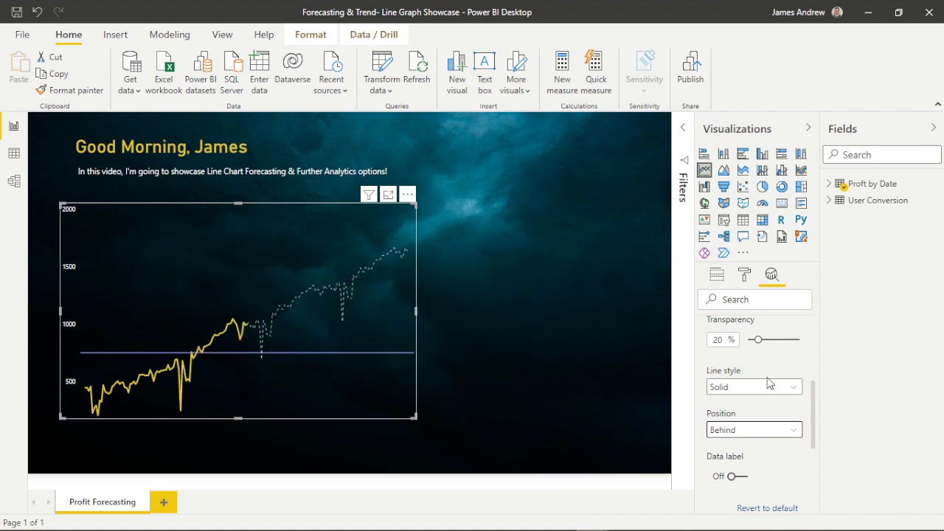
Step: Turn on the constant line's data label showing its Name
{"action": "scroll", "coordinate": [767, 383], "scroll_direction": "down", "scroll_amount": 3}
{"action": "scroll", "coordinate": [767, 384], "scroll_direction": "up", "scroll_amount": 5}
{"action": "left_click", "coordinate": [704, 352]}
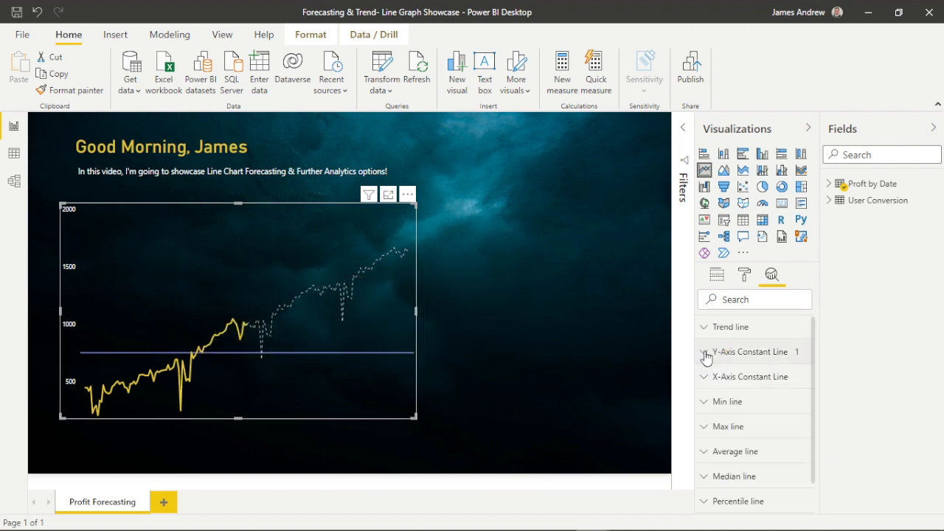
{"action": "left_click", "coordinate": [706, 351]}
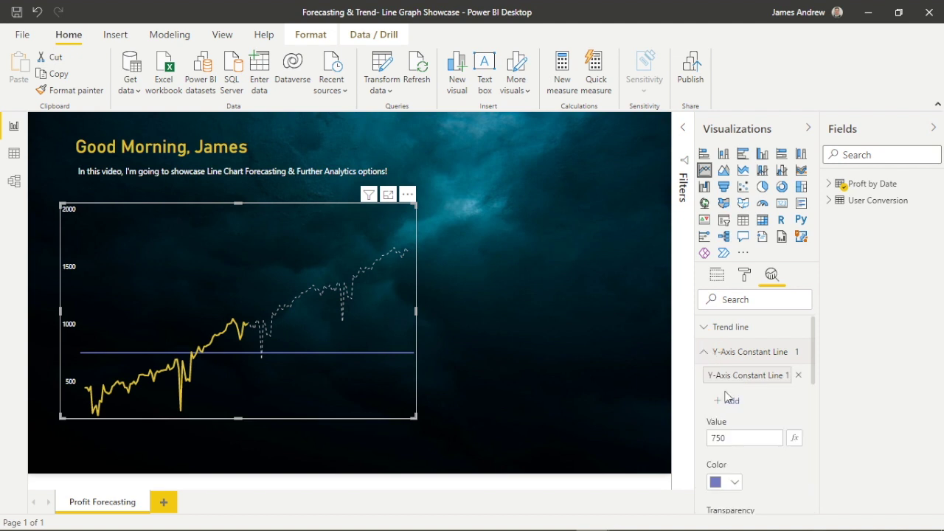
{"action": "scroll", "coordinate": [726, 397], "scroll_direction": "down", "scroll_amount": 5}
{"action": "left_click", "coordinate": [723, 391]}
{"action": "scroll", "coordinate": [743, 439], "scroll_direction": "down", "scroll_amount": 2}
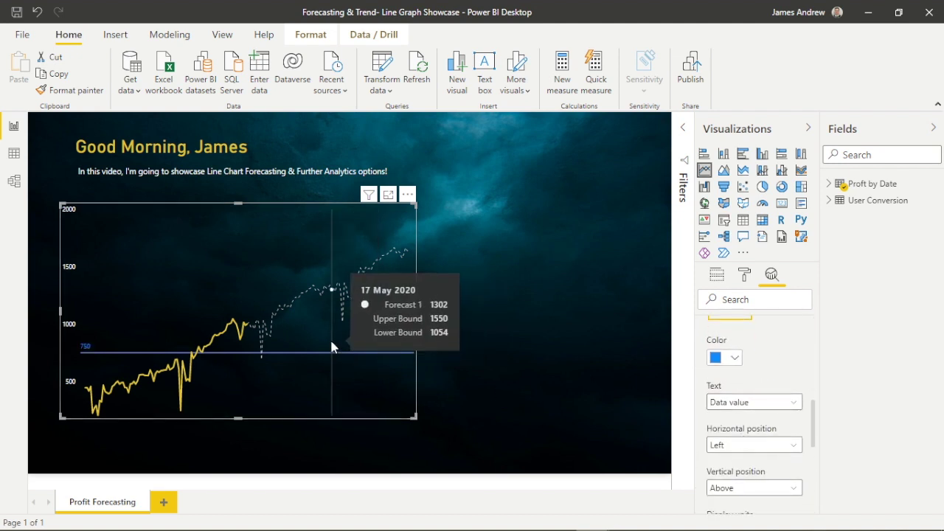
{"action": "left_click", "coordinate": [762, 405]}
{"action": "left_click", "coordinate": [738, 432]}
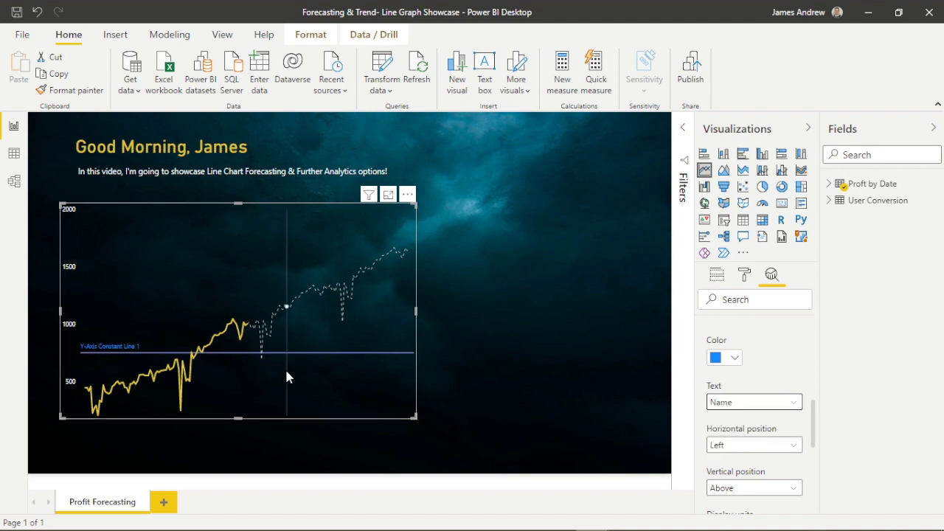
{"action": "scroll", "coordinate": [775, 403], "scroll_direction": "up", "scroll_amount": 5}
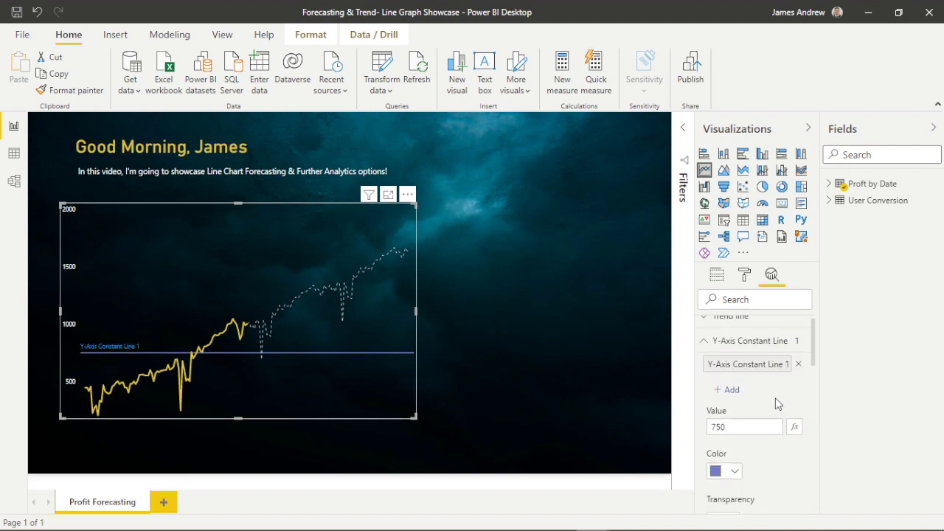
Step: Replace the 750 line's name with 'Profit required to open new venue'
{"action": "triple_click", "coordinate": [773, 362]}
{"action": "key", "text": "BackSpace"}
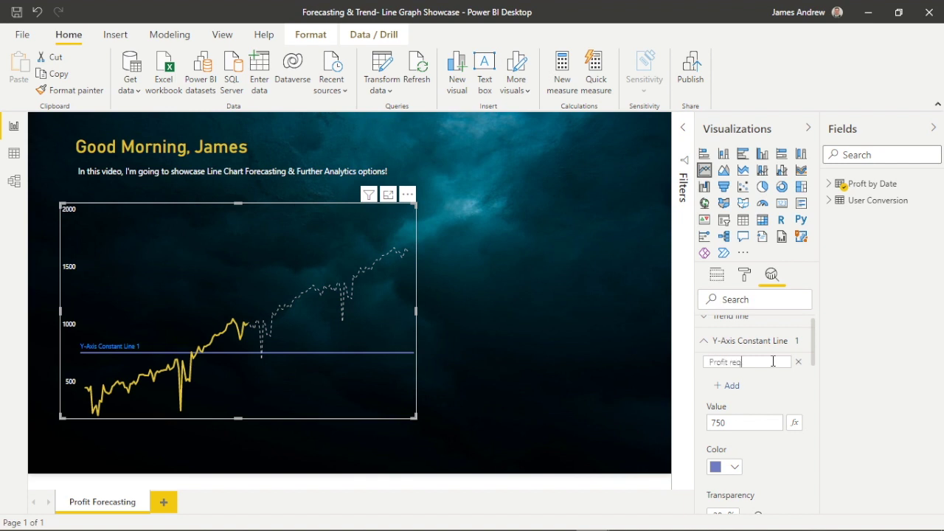
{"action": "type", "text": "en new venue"}
{"action": "key", "text": "Return"}
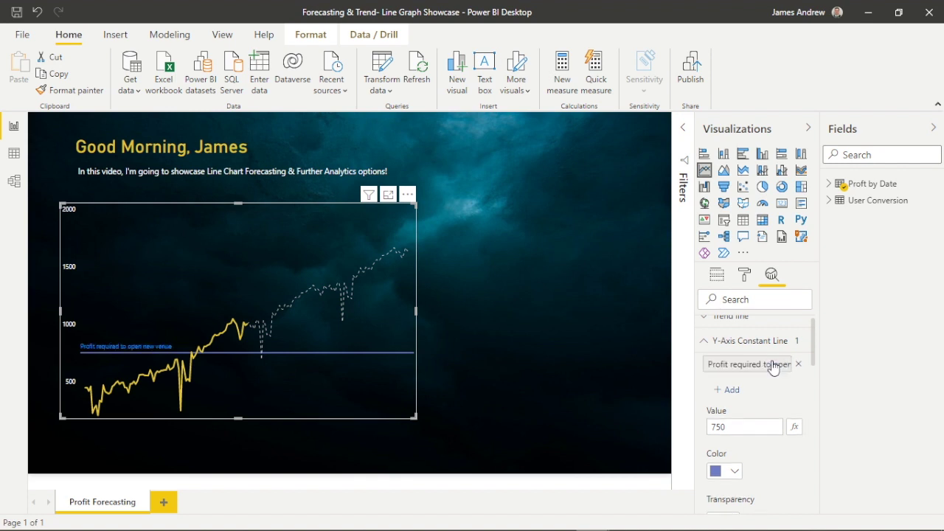
{"action": "left_click", "coordinate": [701, 342]}
Step: Add a percentile line to the Profit chart and set it to the 25th percentile
{"action": "scroll", "coordinate": [717, 391], "scroll_direction": "down", "scroll_amount": 2}
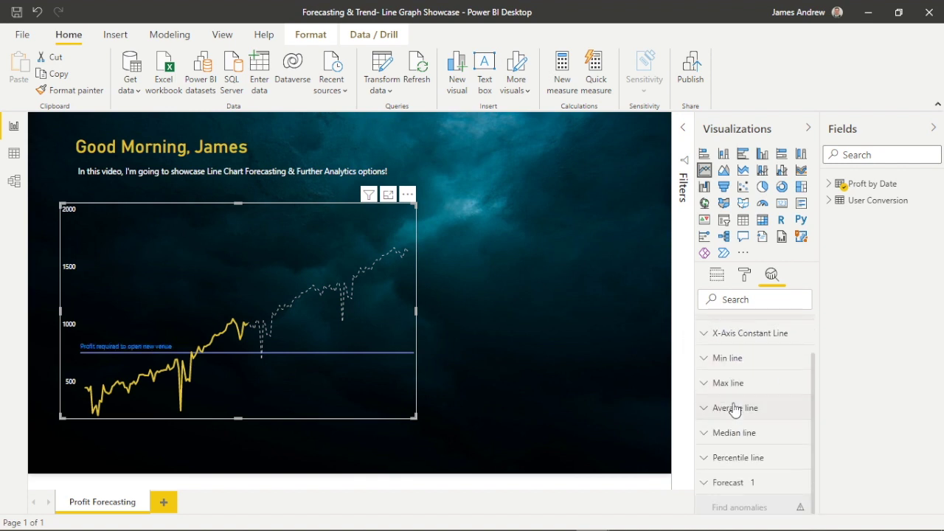
{"action": "scroll", "coordinate": [738, 352], "scroll_direction": "up", "scroll_amount": 2}
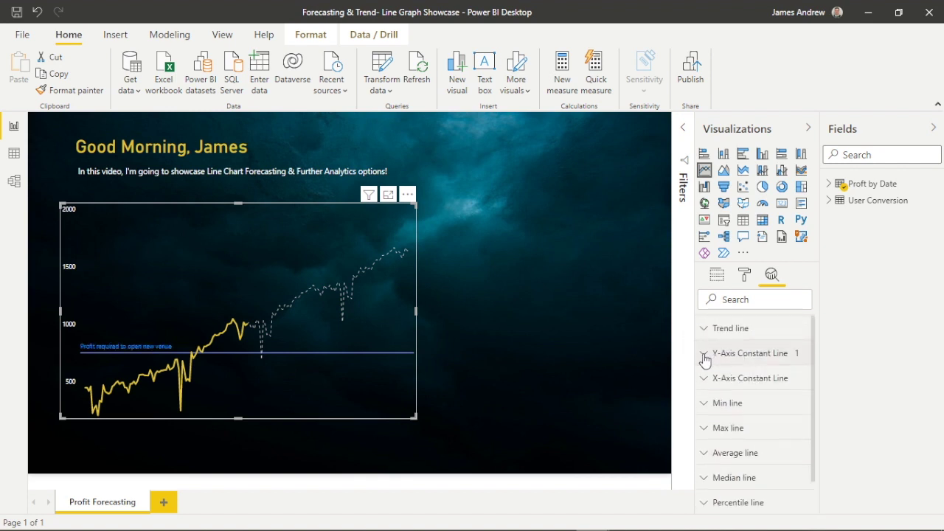
{"action": "scroll", "coordinate": [734, 420], "scroll_direction": "down", "scroll_amount": 2}
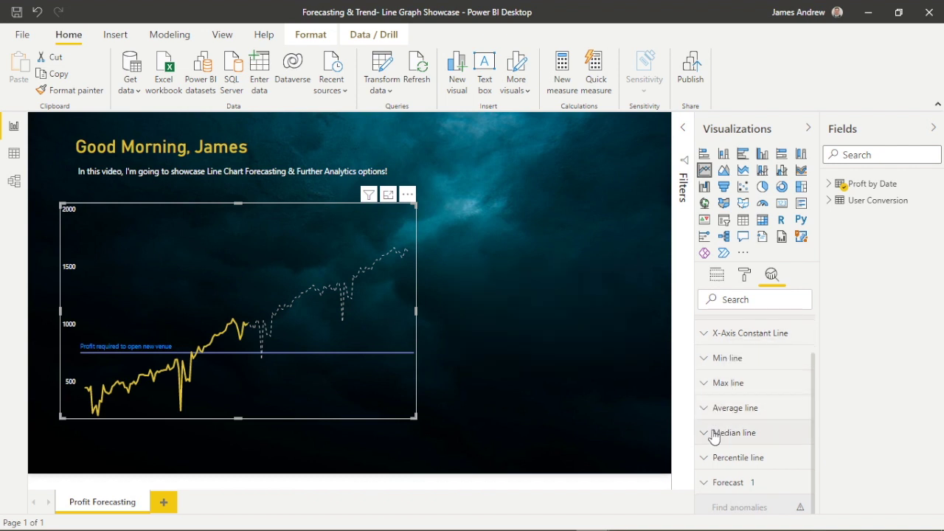
{"action": "left_click", "coordinate": [706, 458]}
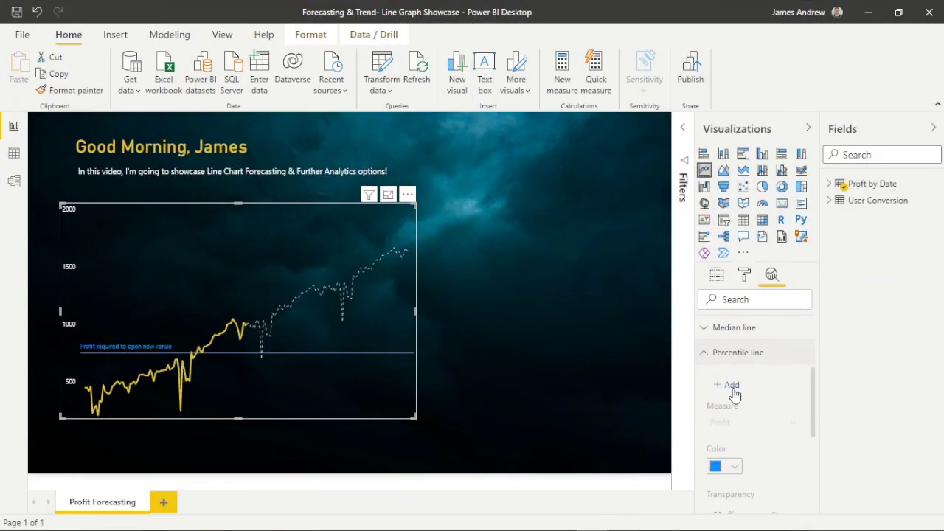
{"action": "left_click", "coordinate": [732, 386]}
{"action": "scroll", "coordinate": [741, 435], "scroll_direction": "down", "scroll_amount": 1}
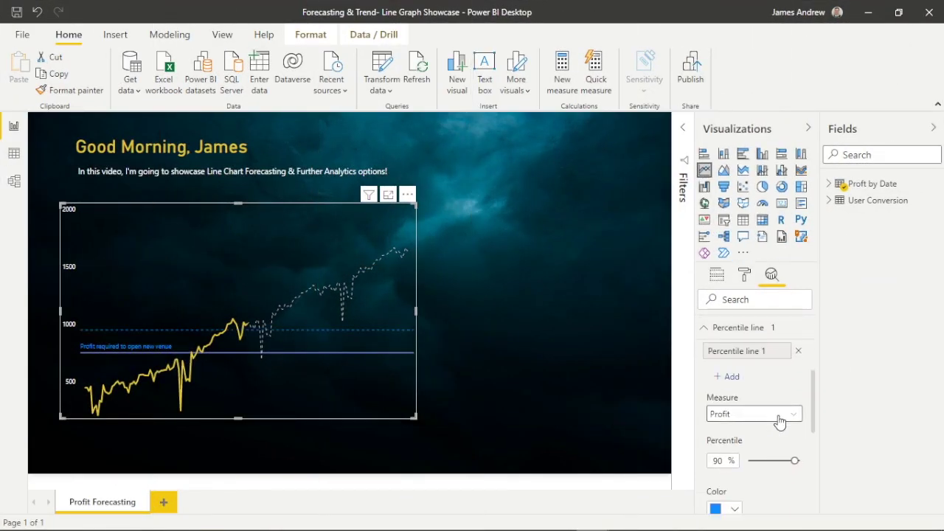
{"action": "scroll", "coordinate": [775, 428], "scroll_direction": "down", "scroll_amount": 1}
{"action": "left_click_drag", "start_coordinate": [791, 410], "coordinate": [758, 413]}
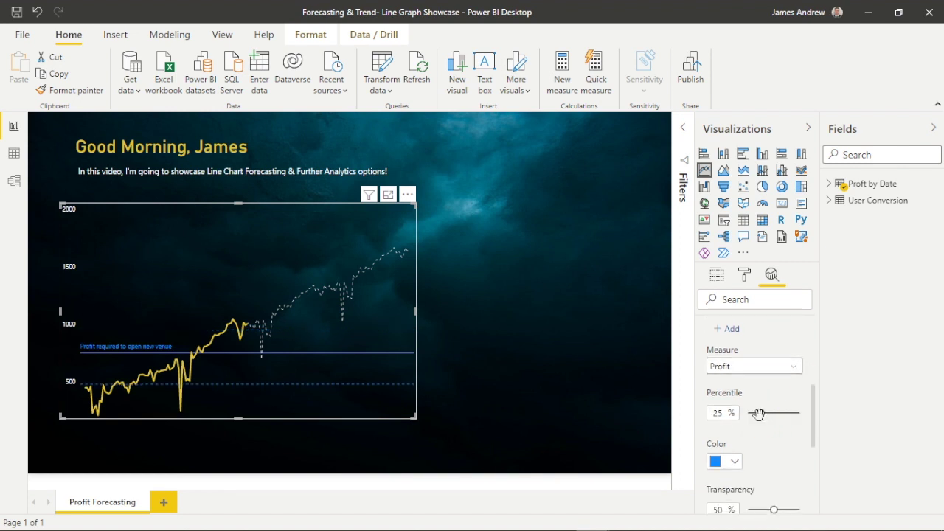
Step: Make the percentile line light pink at 20% transparency, positioned behind the chart data
{"action": "left_click", "coordinate": [740, 465]}
{"action": "left_click", "coordinate": [906, 267]}
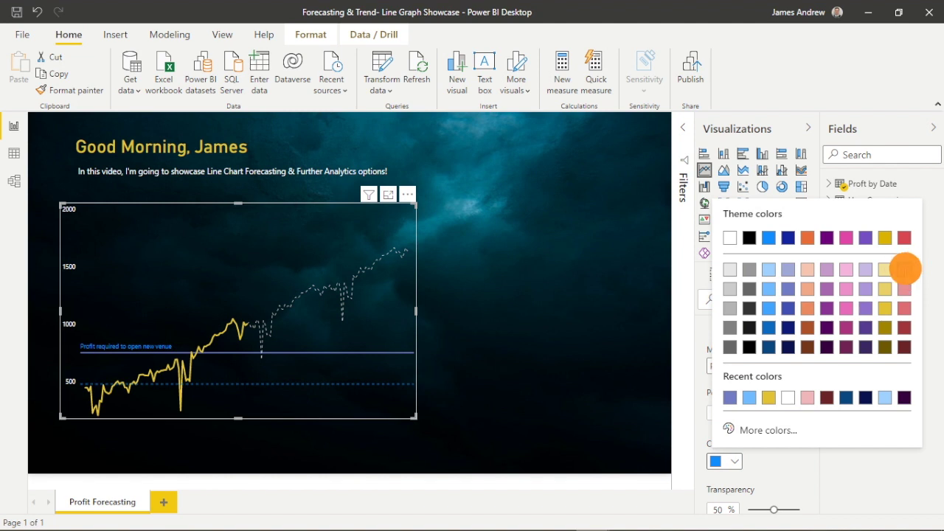
{"action": "scroll", "coordinate": [772, 443], "scroll_direction": "down", "scroll_amount": 1}
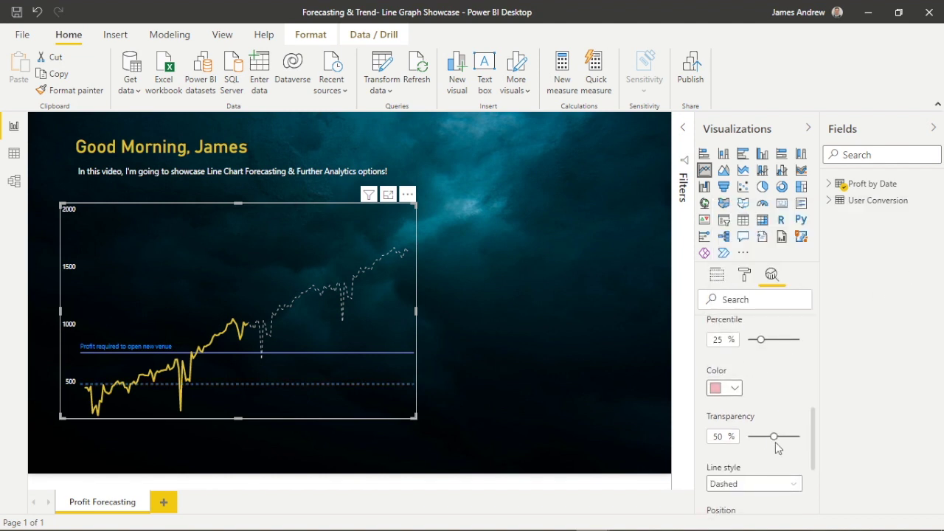
{"action": "left_click_drag", "start_coordinate": [773, 436], "coordinate": [763, 437]}
{"action": "scroll", "coordinate": [774, 463], "scroll_direction": "down", "scroll_amount": 1}
{"action": "left_click", "coordinate": [753, 438]}
{"action": "left_click", "coordinate": [750, 454]}
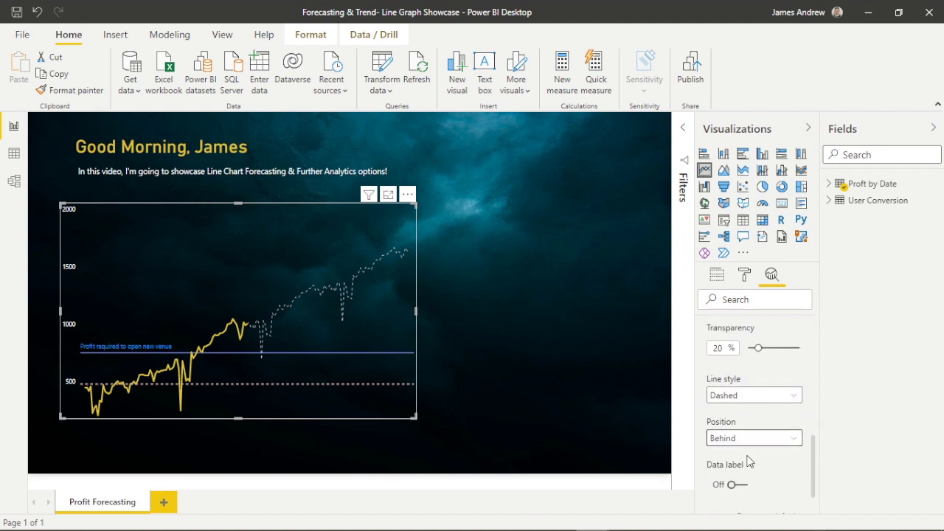
{"action": "scroll", "coordinate": [749, 461], "scroll_direction": "down", "scroll_amount": 1}
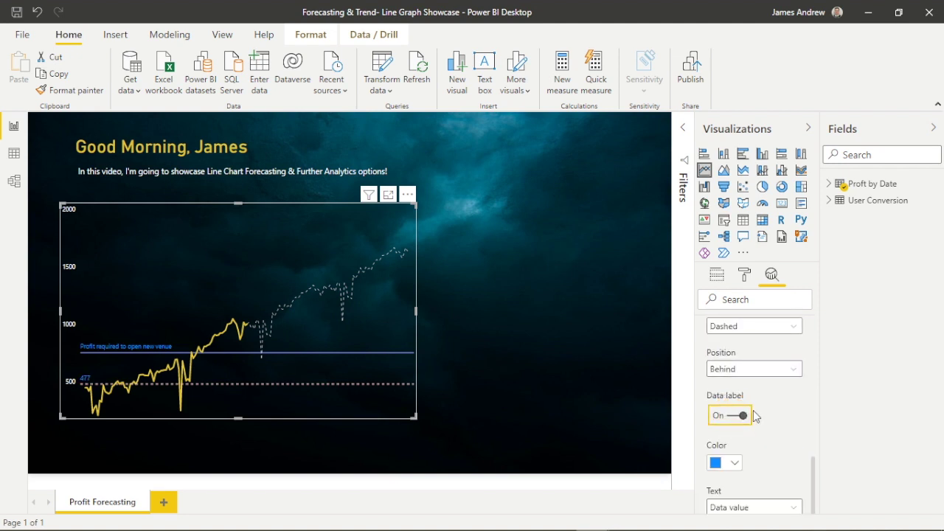
{"action": "scroll", "coordinate": [775, 405], "scroll_direction": "up", "scroll_amount": 5}
Step: Rename the percentile line to 'Investigate why these days were poor'
{"action": "left_click", "coordinate": [758, 391]}
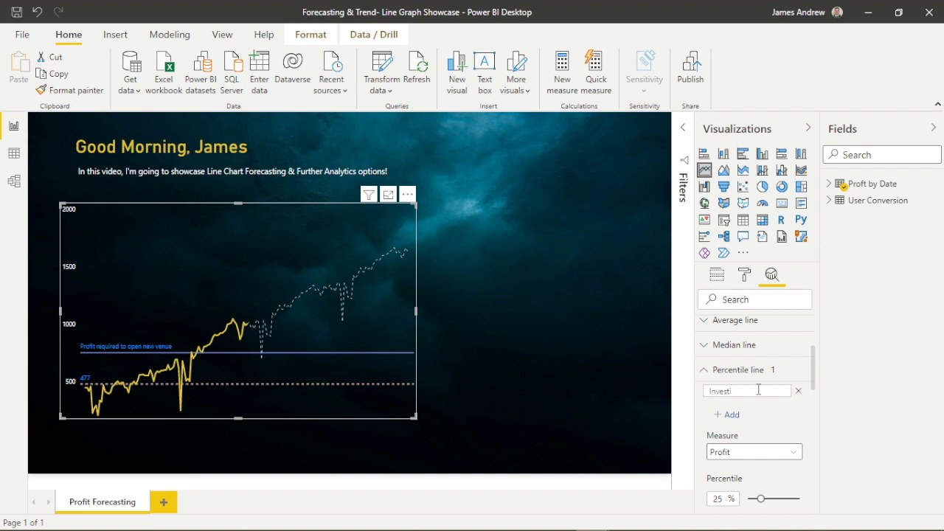
{"action": "type", "text": "Investigate why these days were poor"}
{"action": "key", "text": "Return"}
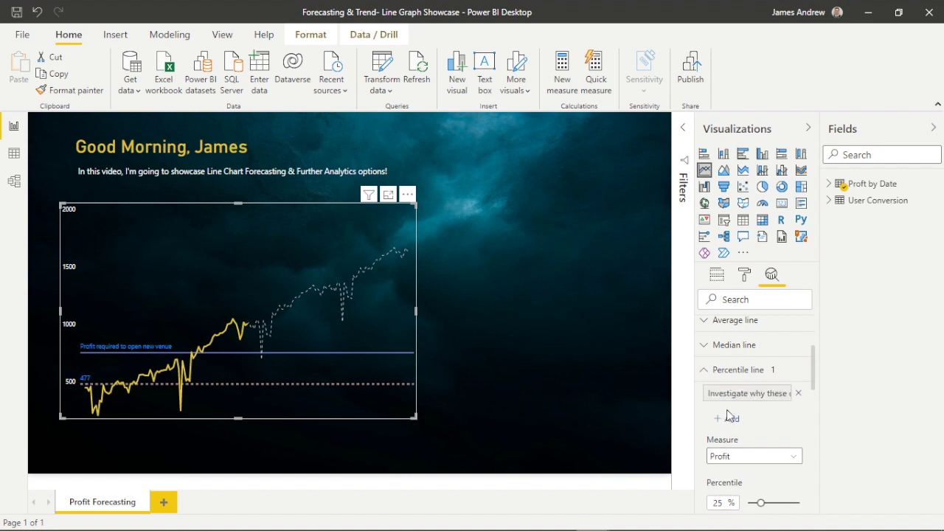
Step: Set the percentile line's data label text to show its Name instead of the value
{"action": "scroll", "coordinate": [745, 443], "scroll_direction": "down", "scroll_amount": 5}
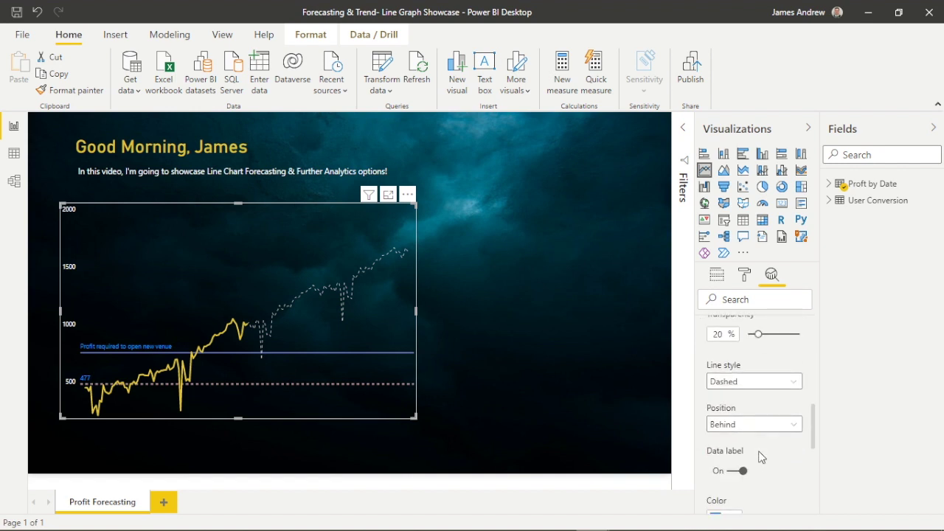
{"action": "scroll", "coordinate": [762, 457], "scroll_direction": "down", "scroll_amount": 3}
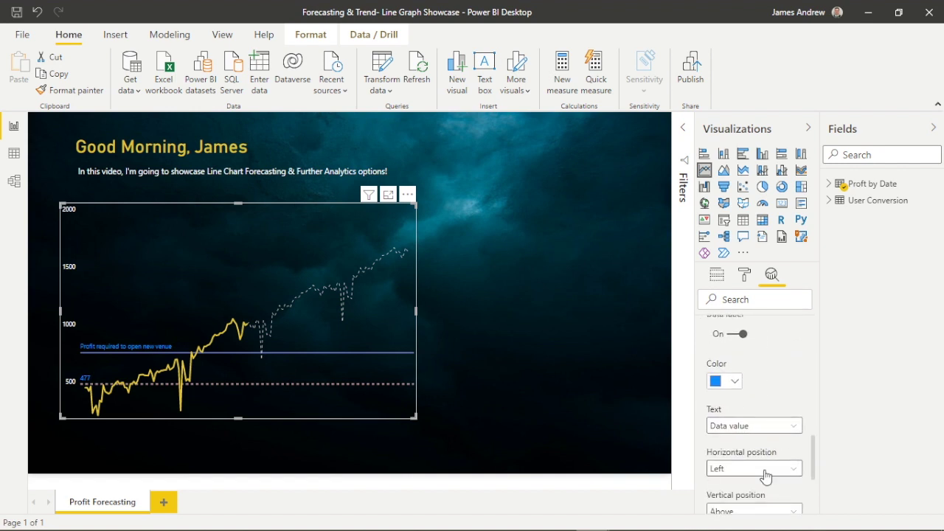
{"action": "scroll", "coordinate": [765, 476], "scroll_direction": "down", "scroll_amount": 2}
{"action": "scroll", "coordinate": [767, 443], "scroll_direction": "up", "scroll_amount": 3}
{"action": "left_click", "coordinate": [769, 360]}
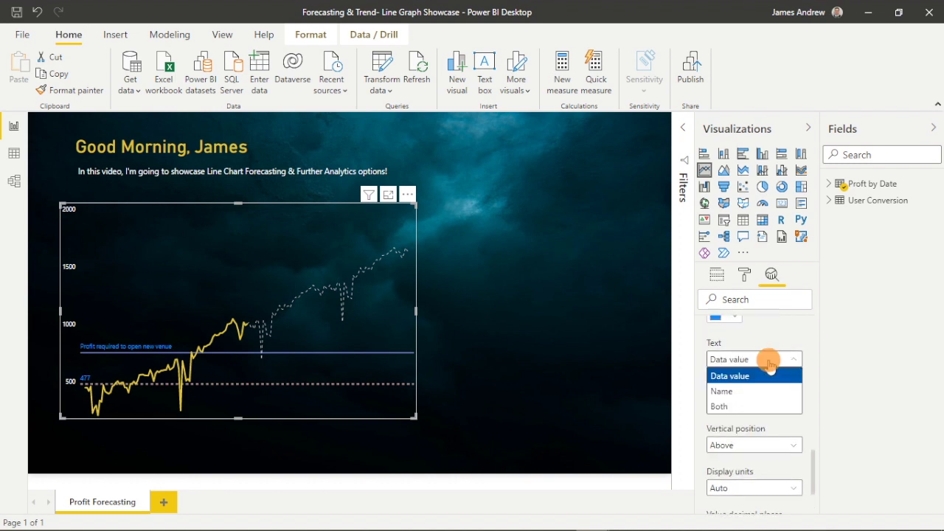
{"action": "left_click", "coordinate": [729, 392]}
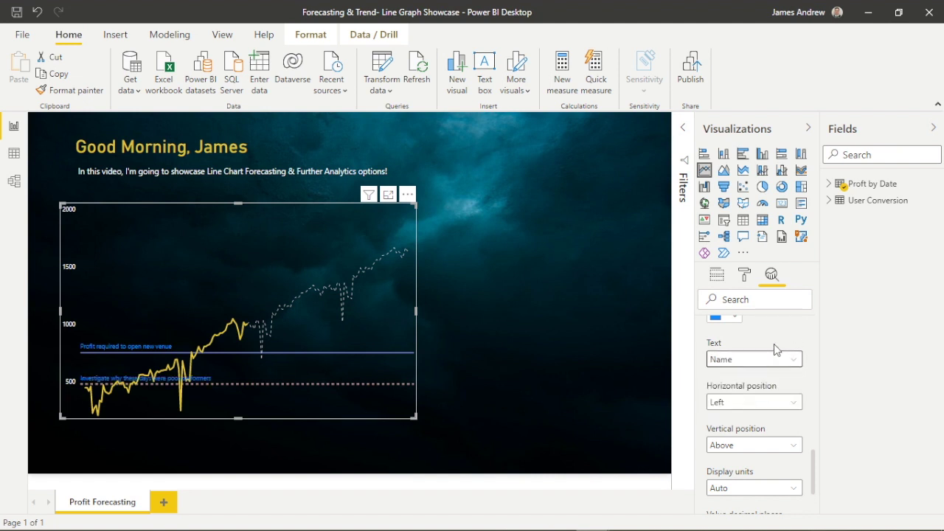
Step: Colour the percentile line's data label white
{"action": "scroll", "coordinate": [774, 344], "scroll_direction": "up", "scroll_amount": 4}
{"action": "scroll", "coordinate": [774, 349], "scroll_direction": "up", "scroll_amount": 1}
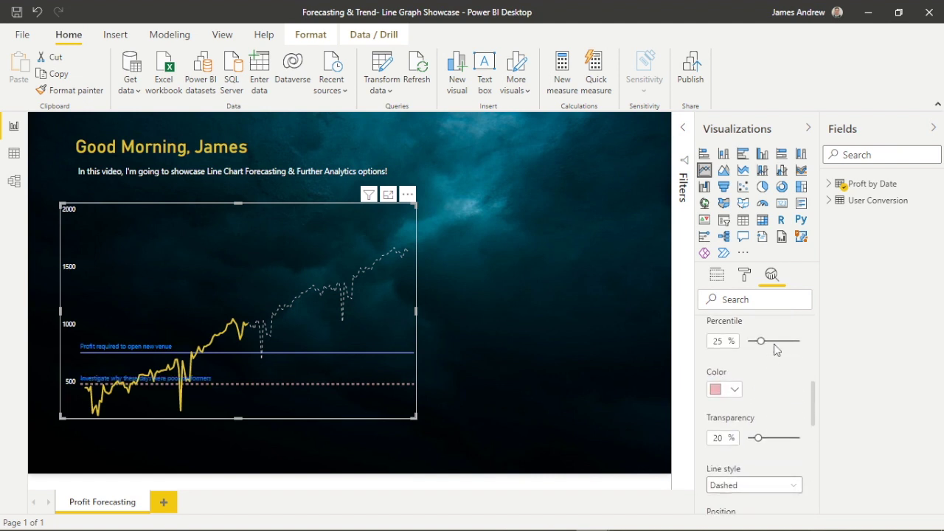
{"action": "scroll", "coordinate": [774, 343], "scroll_direction": "down", "scroll_amount": 8}
{"action": "scroll", "coordinate": [774, 344], "scroll_direction": "up", "scroll_amount": 3}
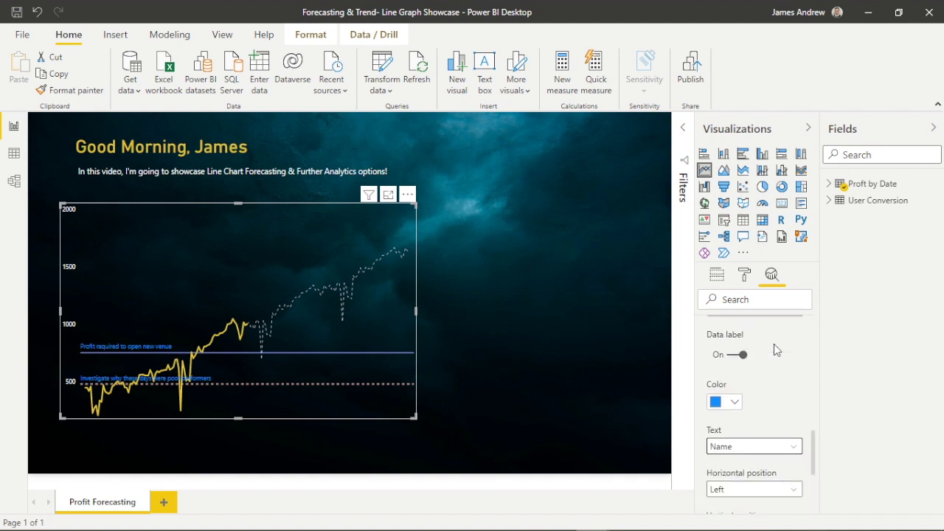
{"action": "scroll", "coordinate": [774, 344], "scroll_direction": "up", "scroll_amount": 1}
{"action": "scroll", "coordinate": [774, 344], "scroll_direction": "down", "scroll_amount": 1}
{"action": "left_click", "coordinate": [734, 407]}
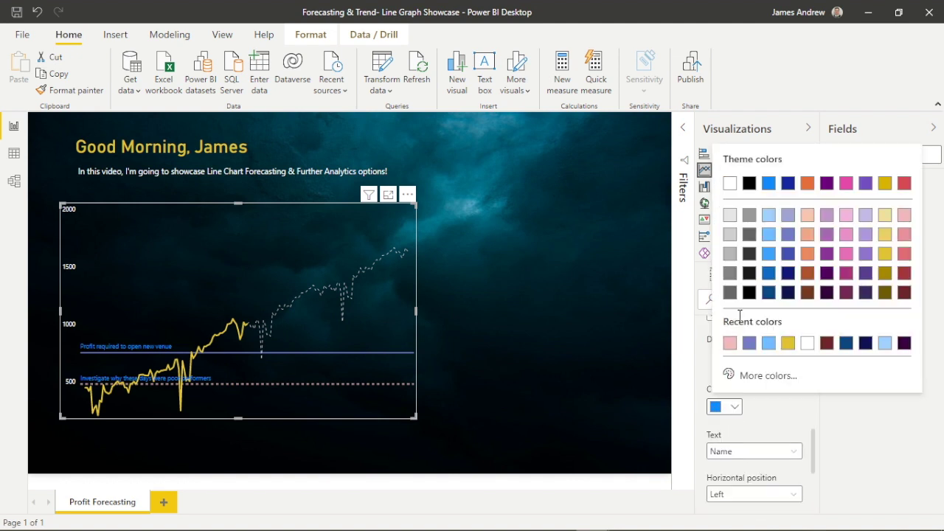
{"action": "left_click", "coordinate": [807, 344]}
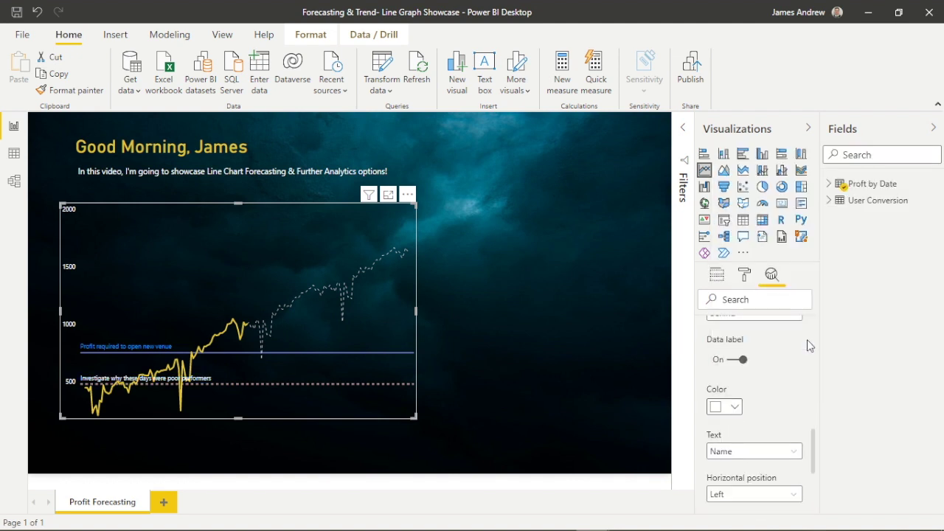
Step: Place the label at the line's right end and recolour it pink
{"action": "left_click", "coordinate": [735, 409]}
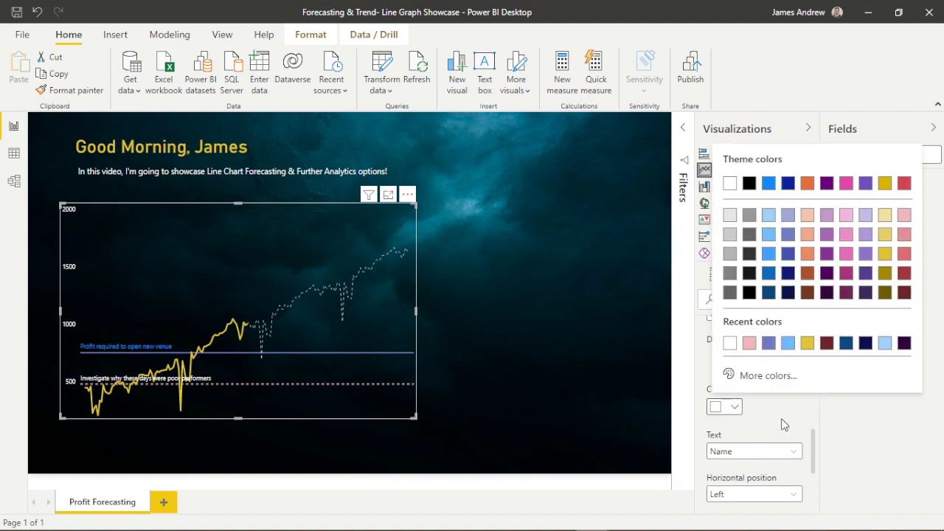
{"action": "left_click", "coordinate": [780, 451]}
{"action": "left_click", "coordinate": [780, 450]}
{"action": "left_click", "coordinate": [730, 478]}
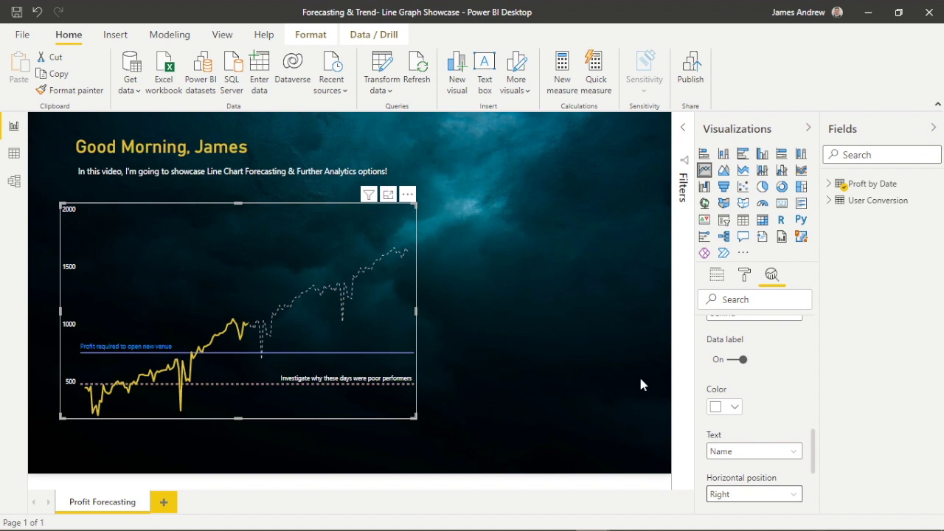
{"action": "left_click", "coordinate": [734, 407]}
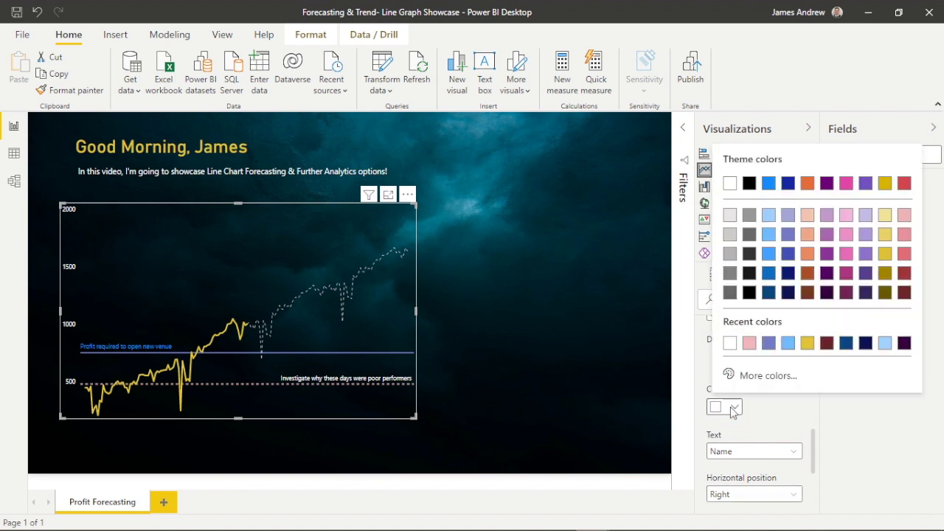
{"action": "left_click", "coordinate": [748, 343]}
{"action": "left_click", "coordinate": [538, 391]}
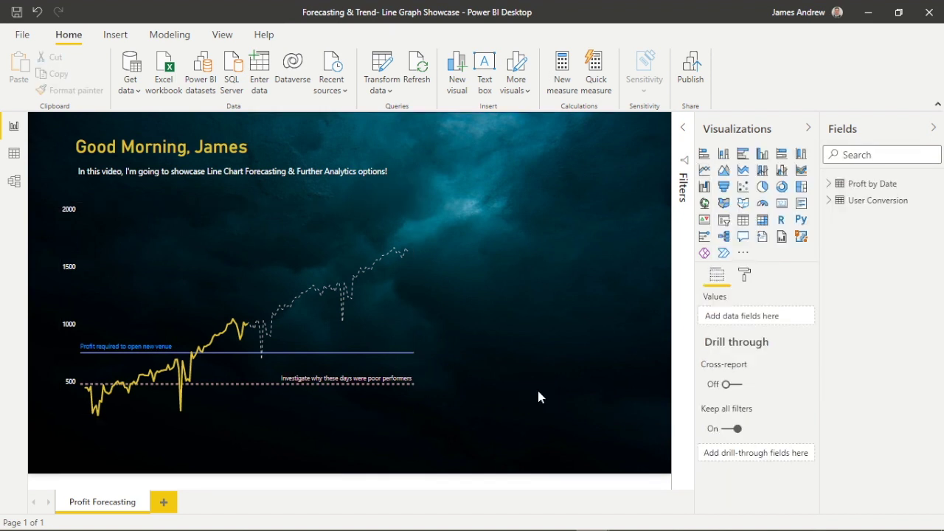